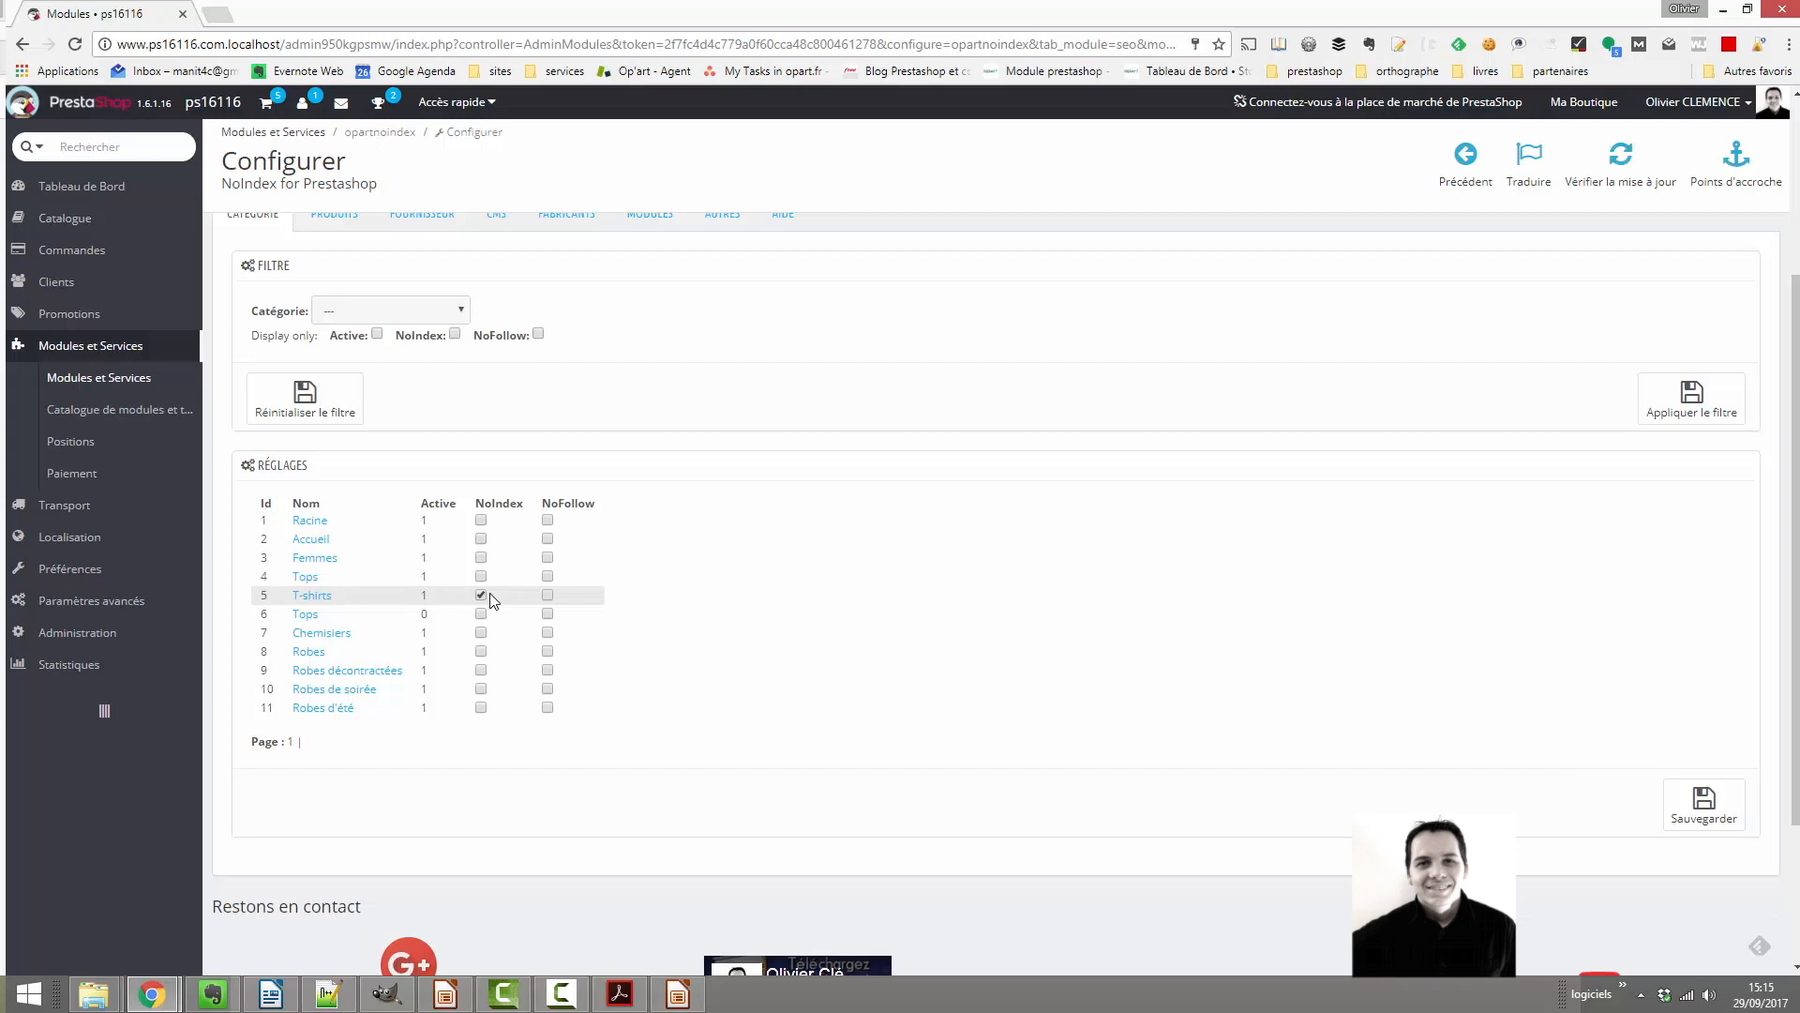
Open the NoIndex module's settings for products.
click(548, 595)
click(548, 595)
scroll(611, 716, up, 2)
click(332, 308)
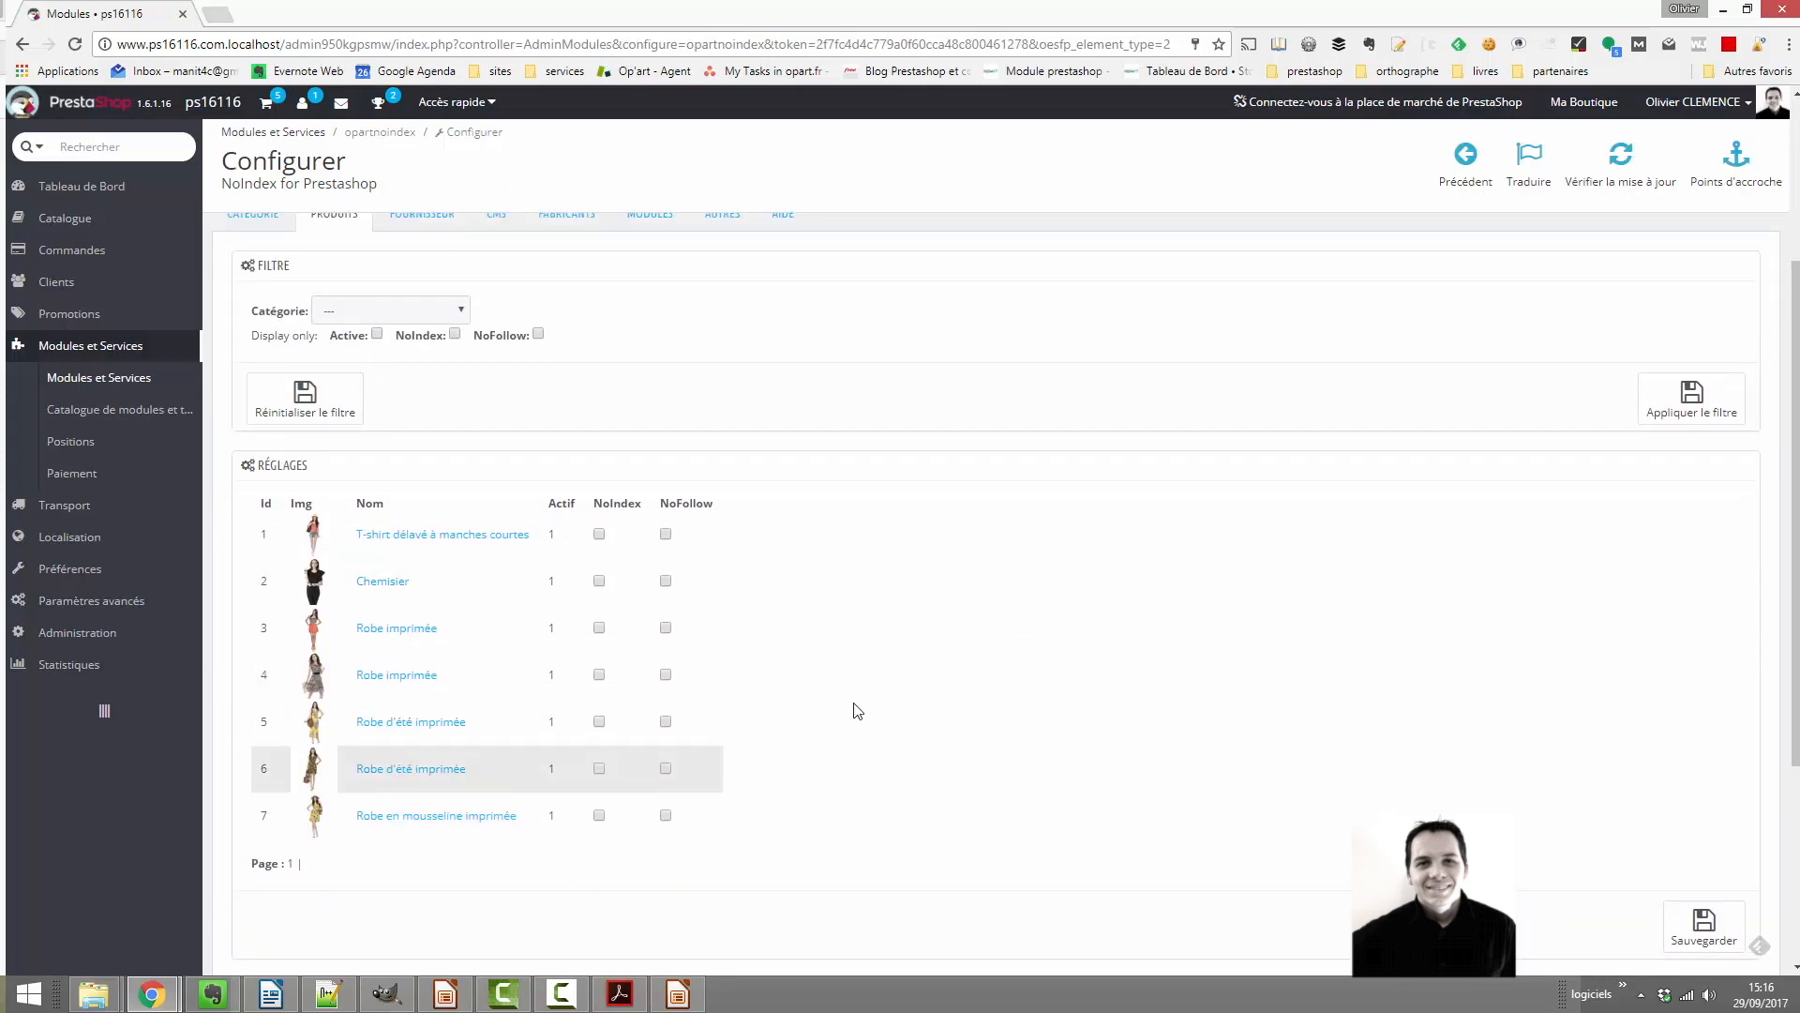
click(600, 627)
click(601, 722)
click(599, 721)
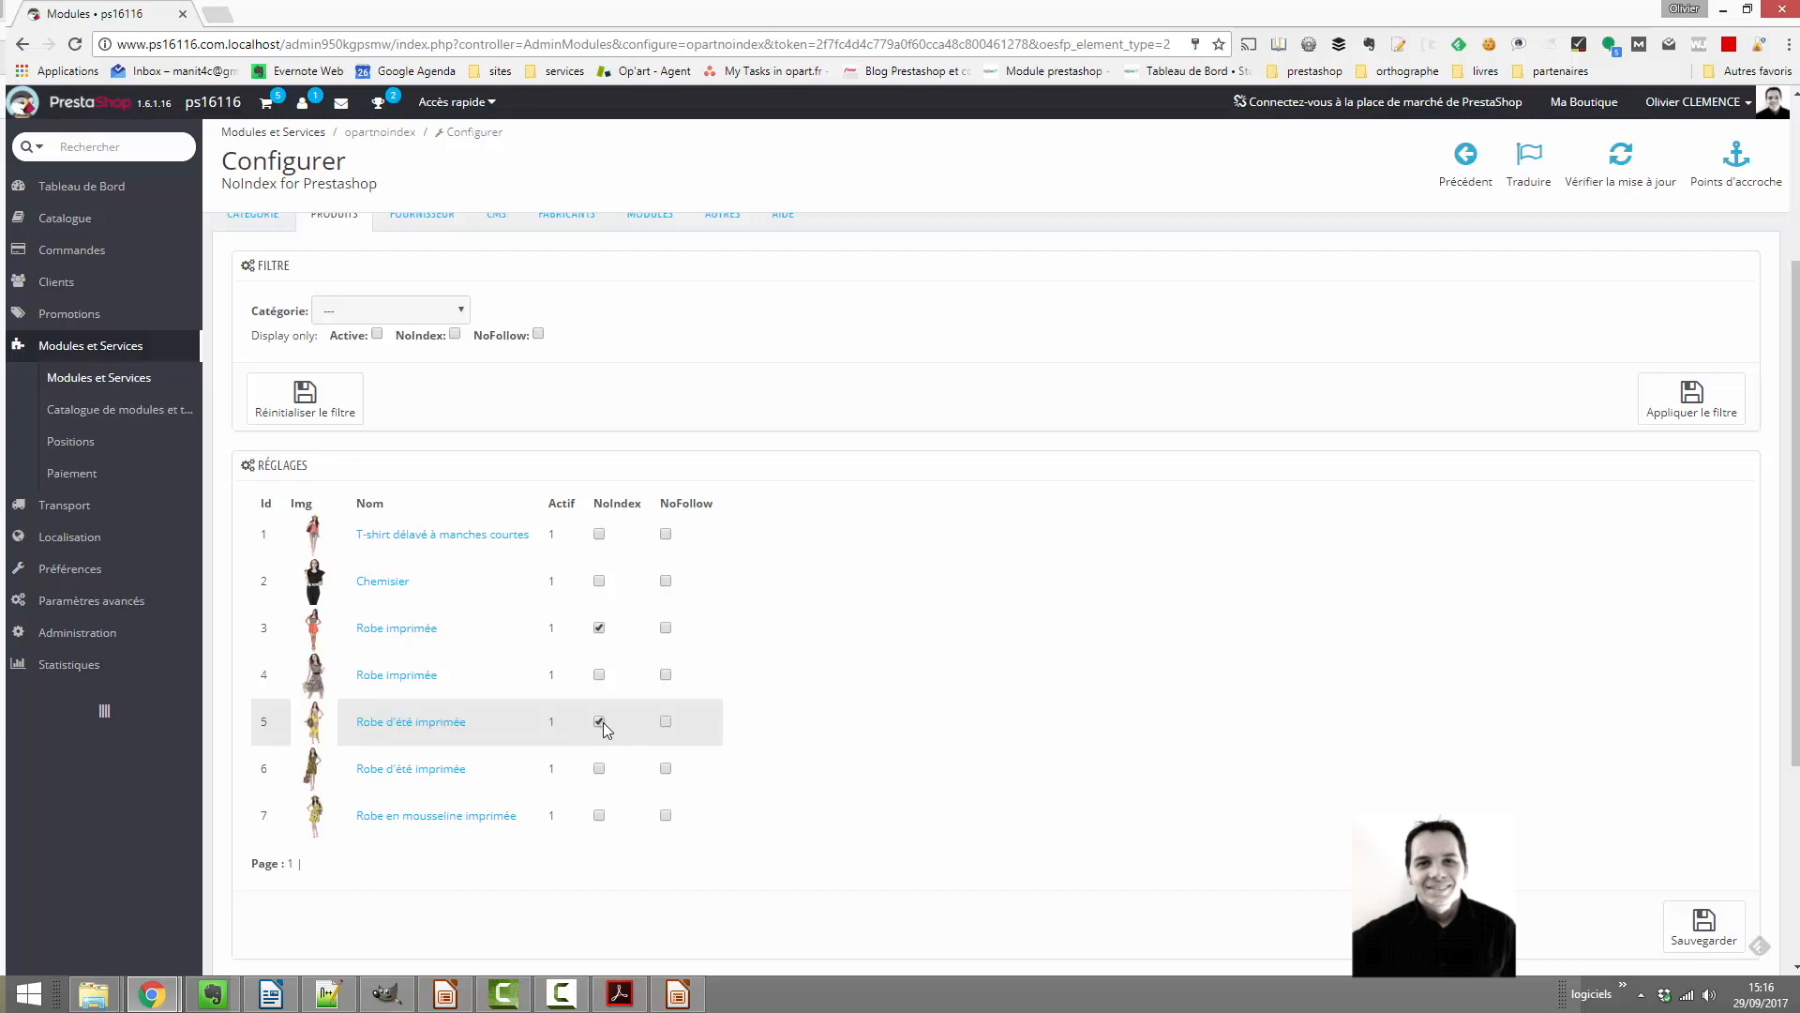
click(599, 627)
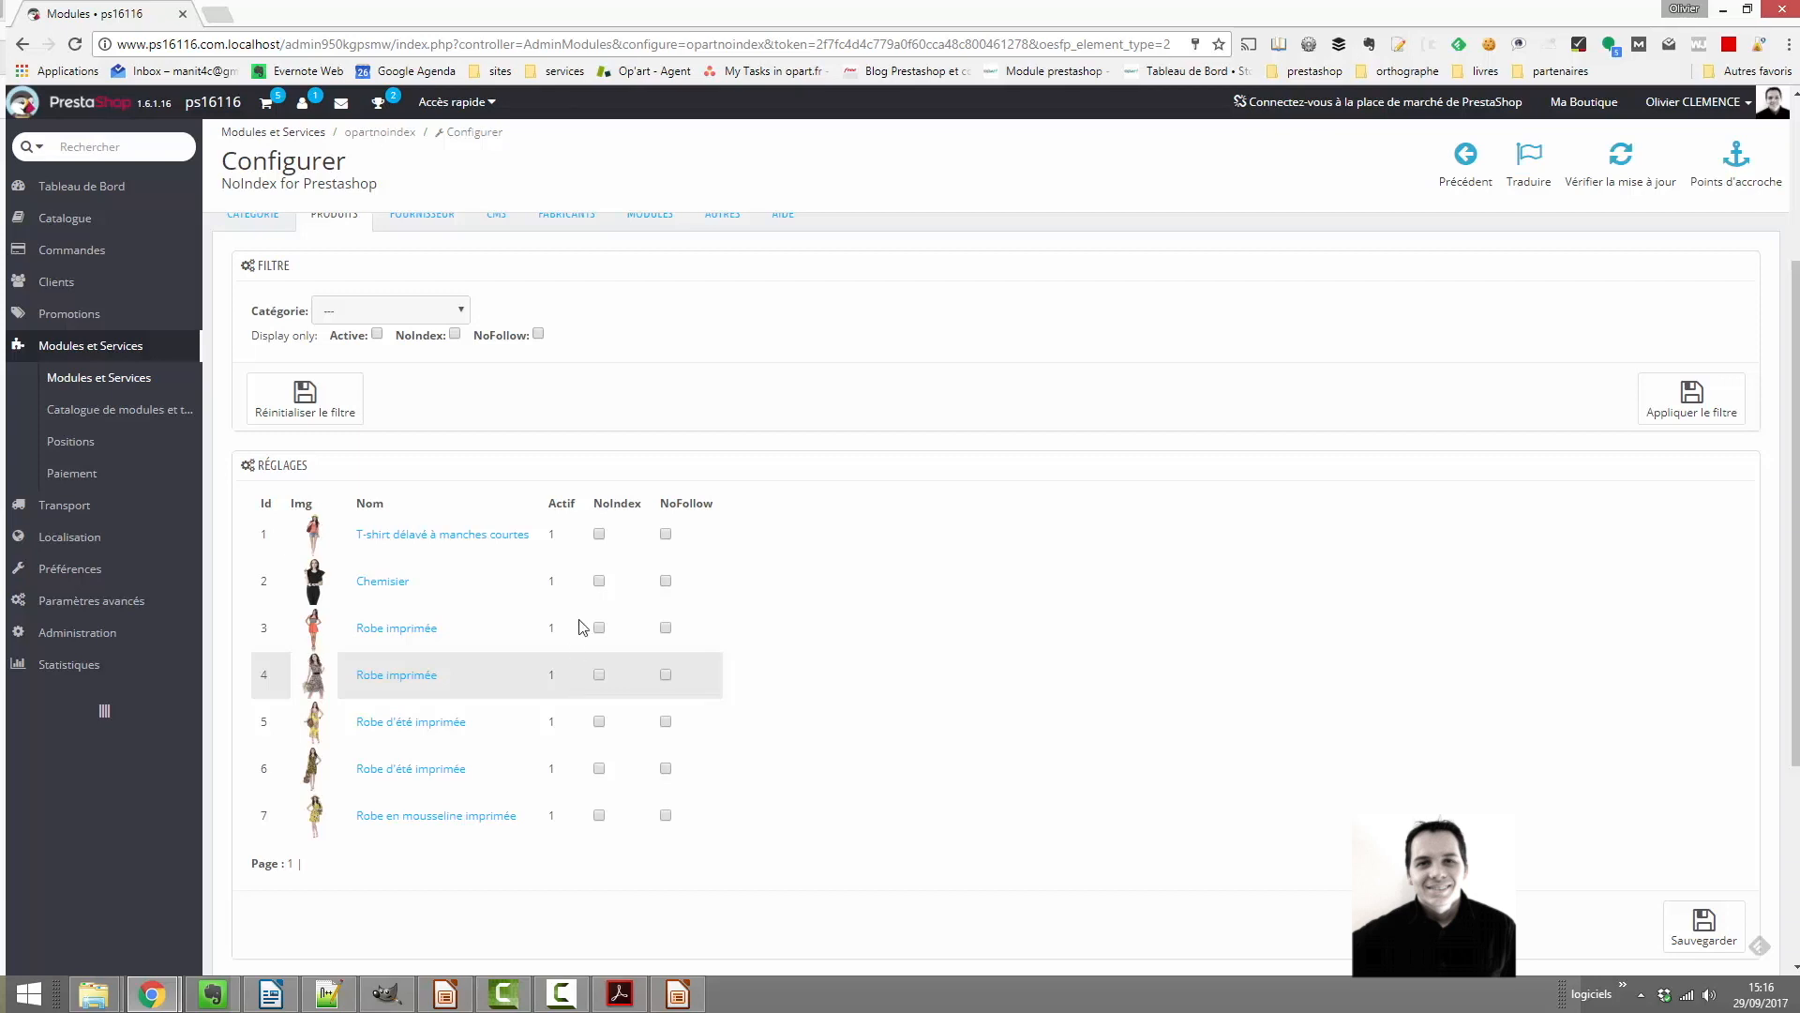
Show the categories available for filtering the product list.
drag(1796, 469, 1796, 452)
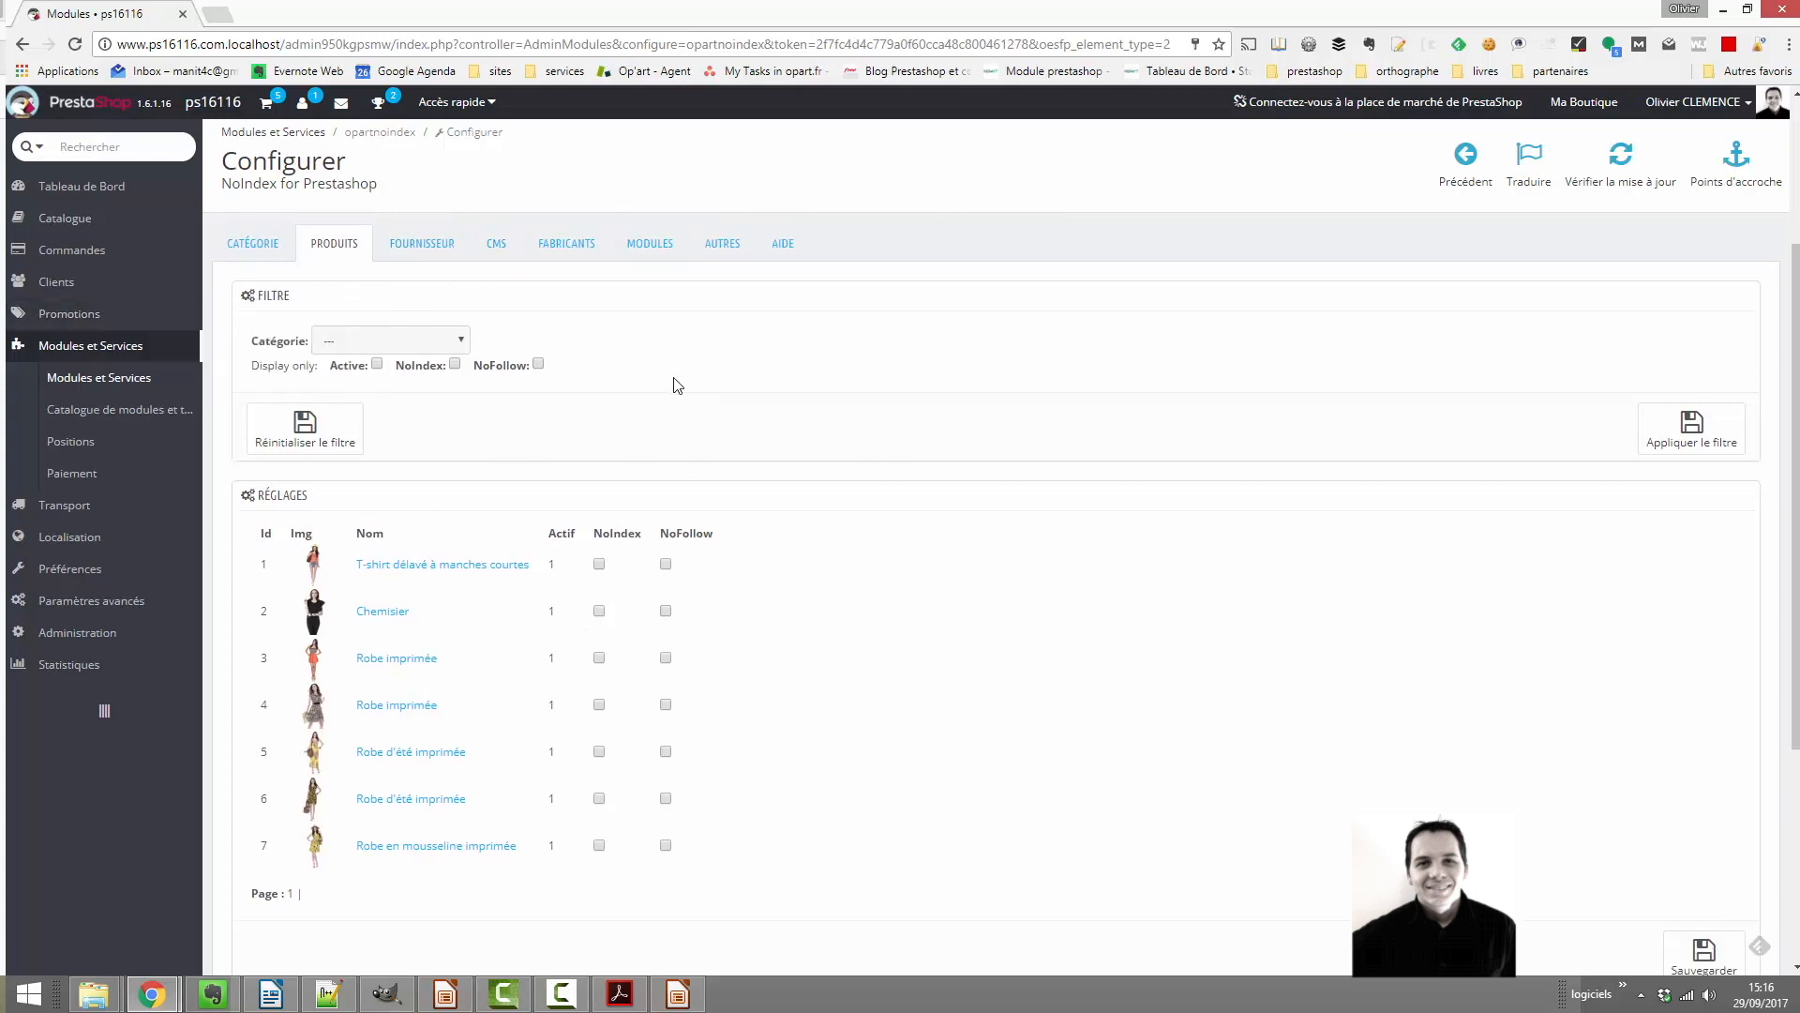
click(331, 346)
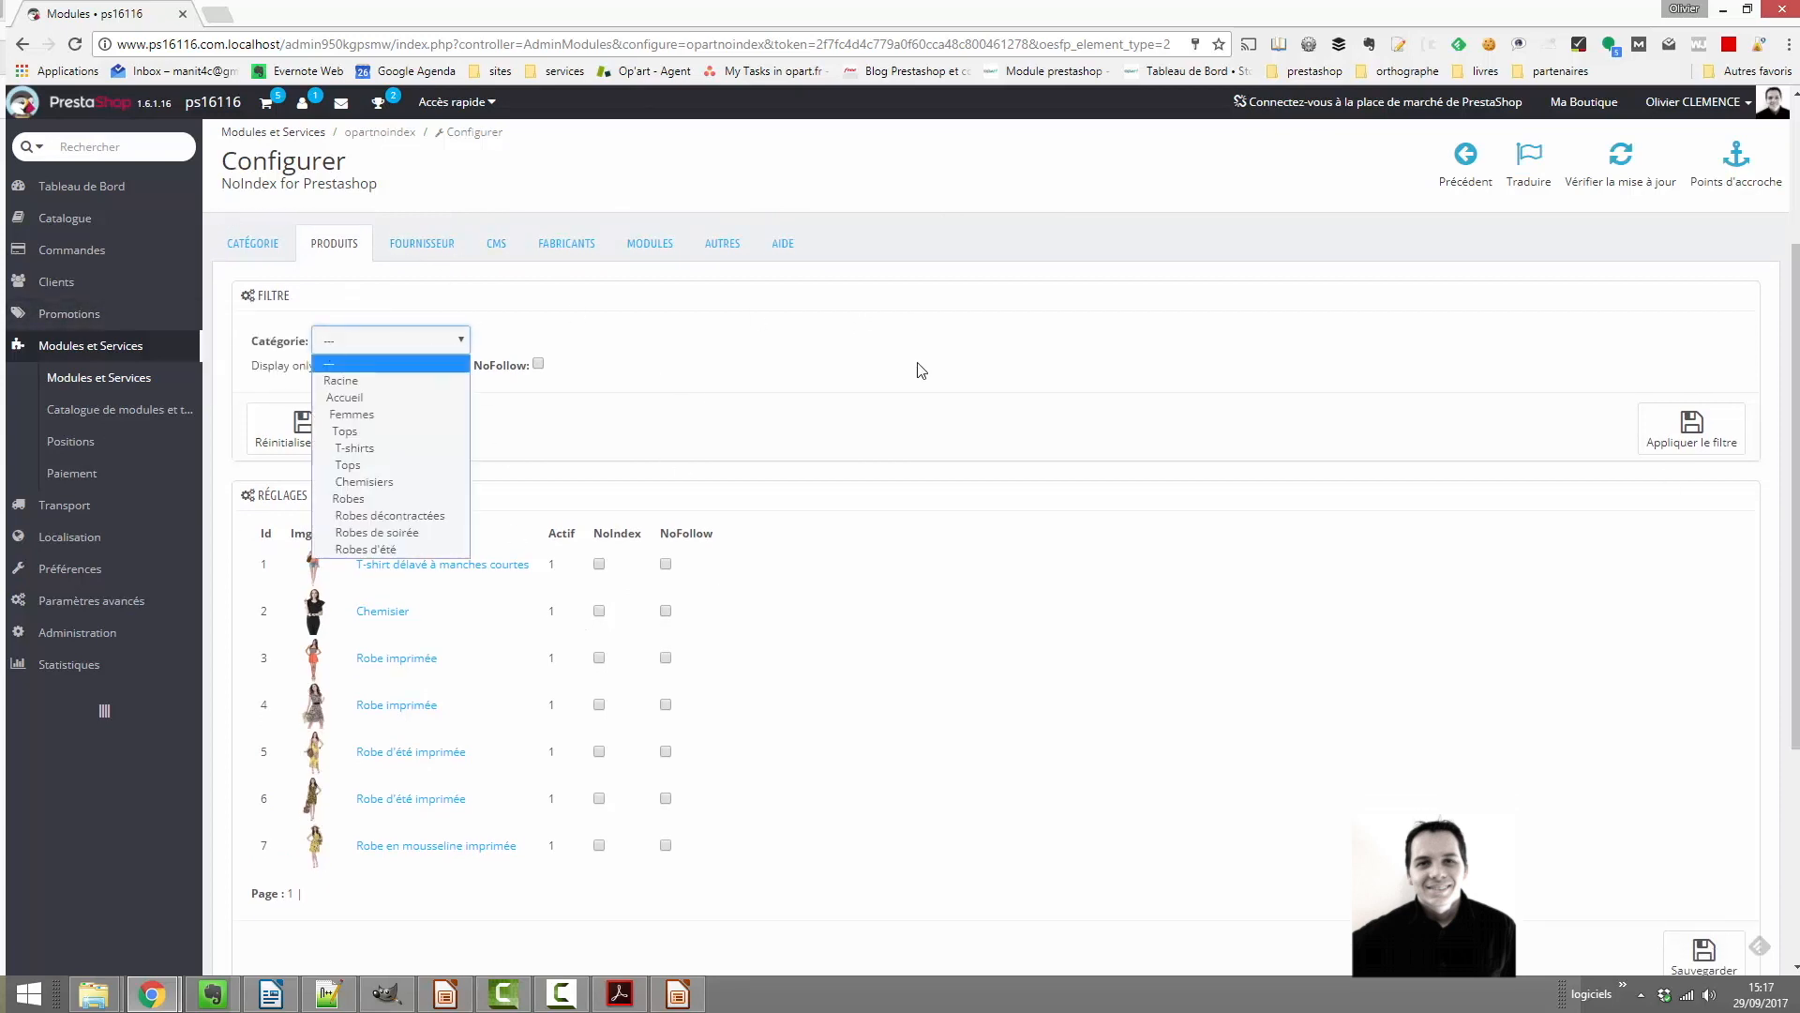
click(896, 381)
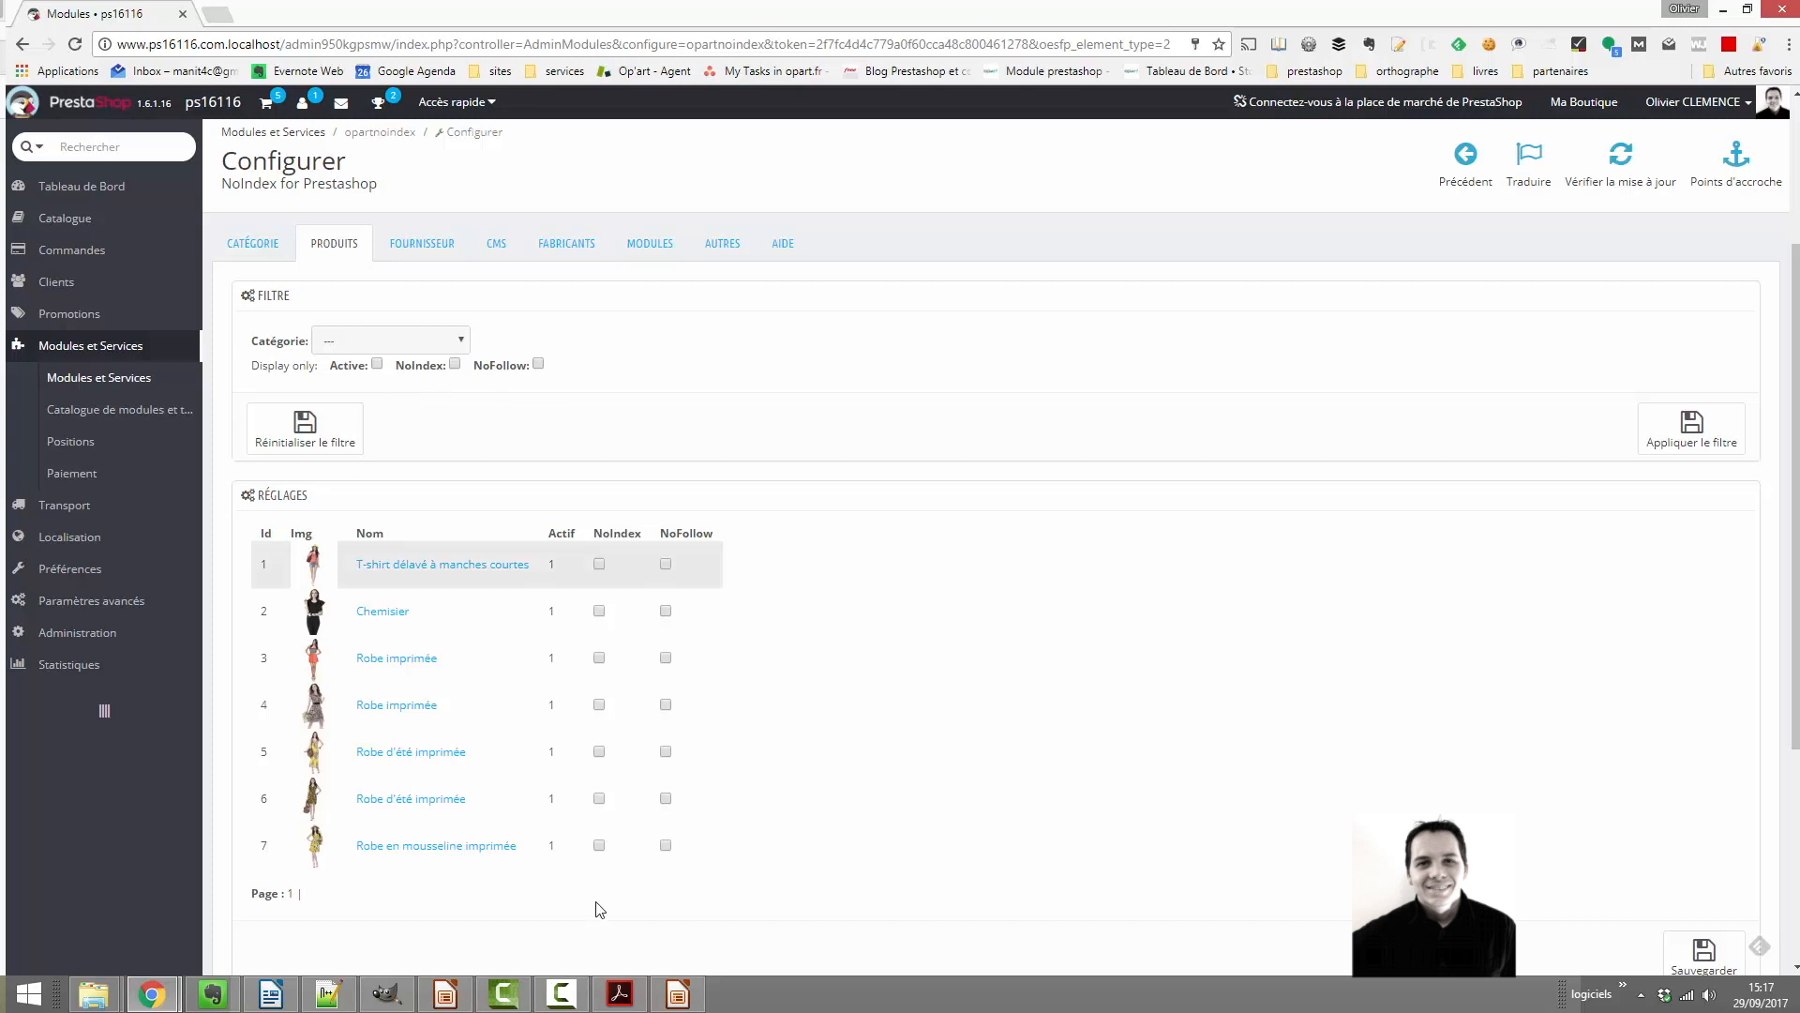
Set NoIndex for T-shirt délavé à manches courtes, Robe imprimée (ID 3) and Robe d'été imprimée (ID 6), and save the product settings.
click(599, 658)
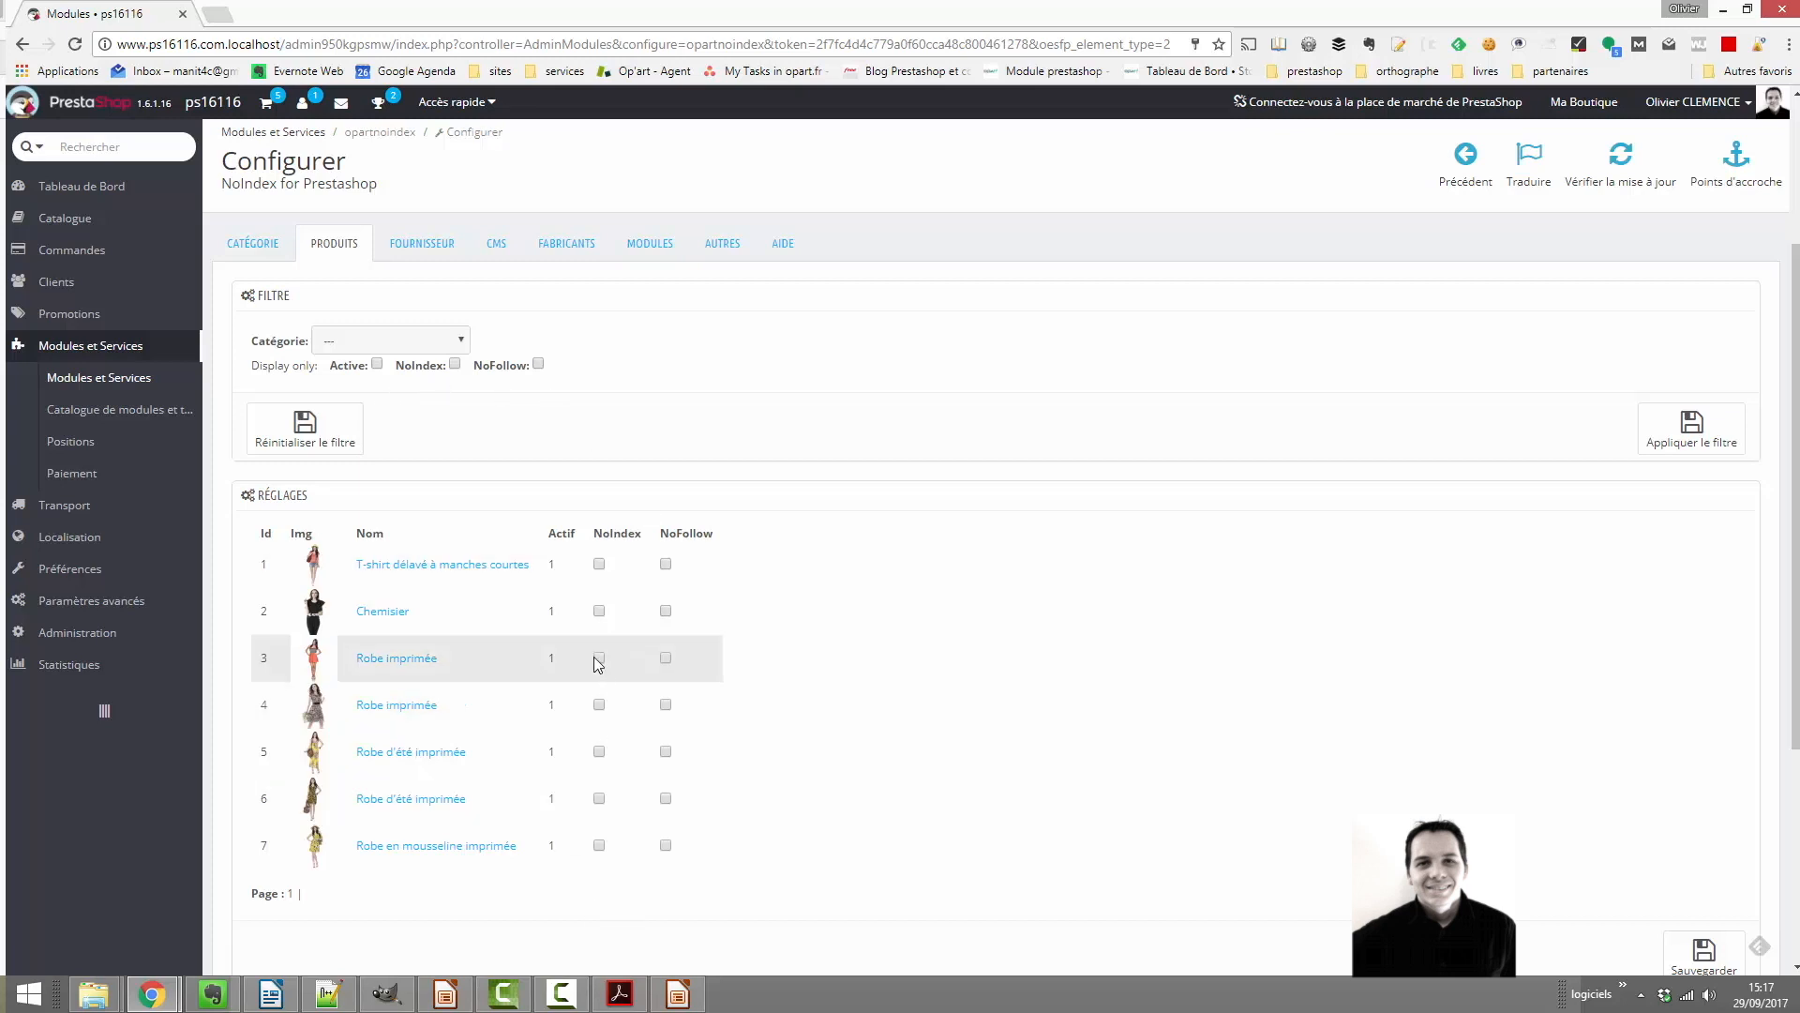
click(600, 797)
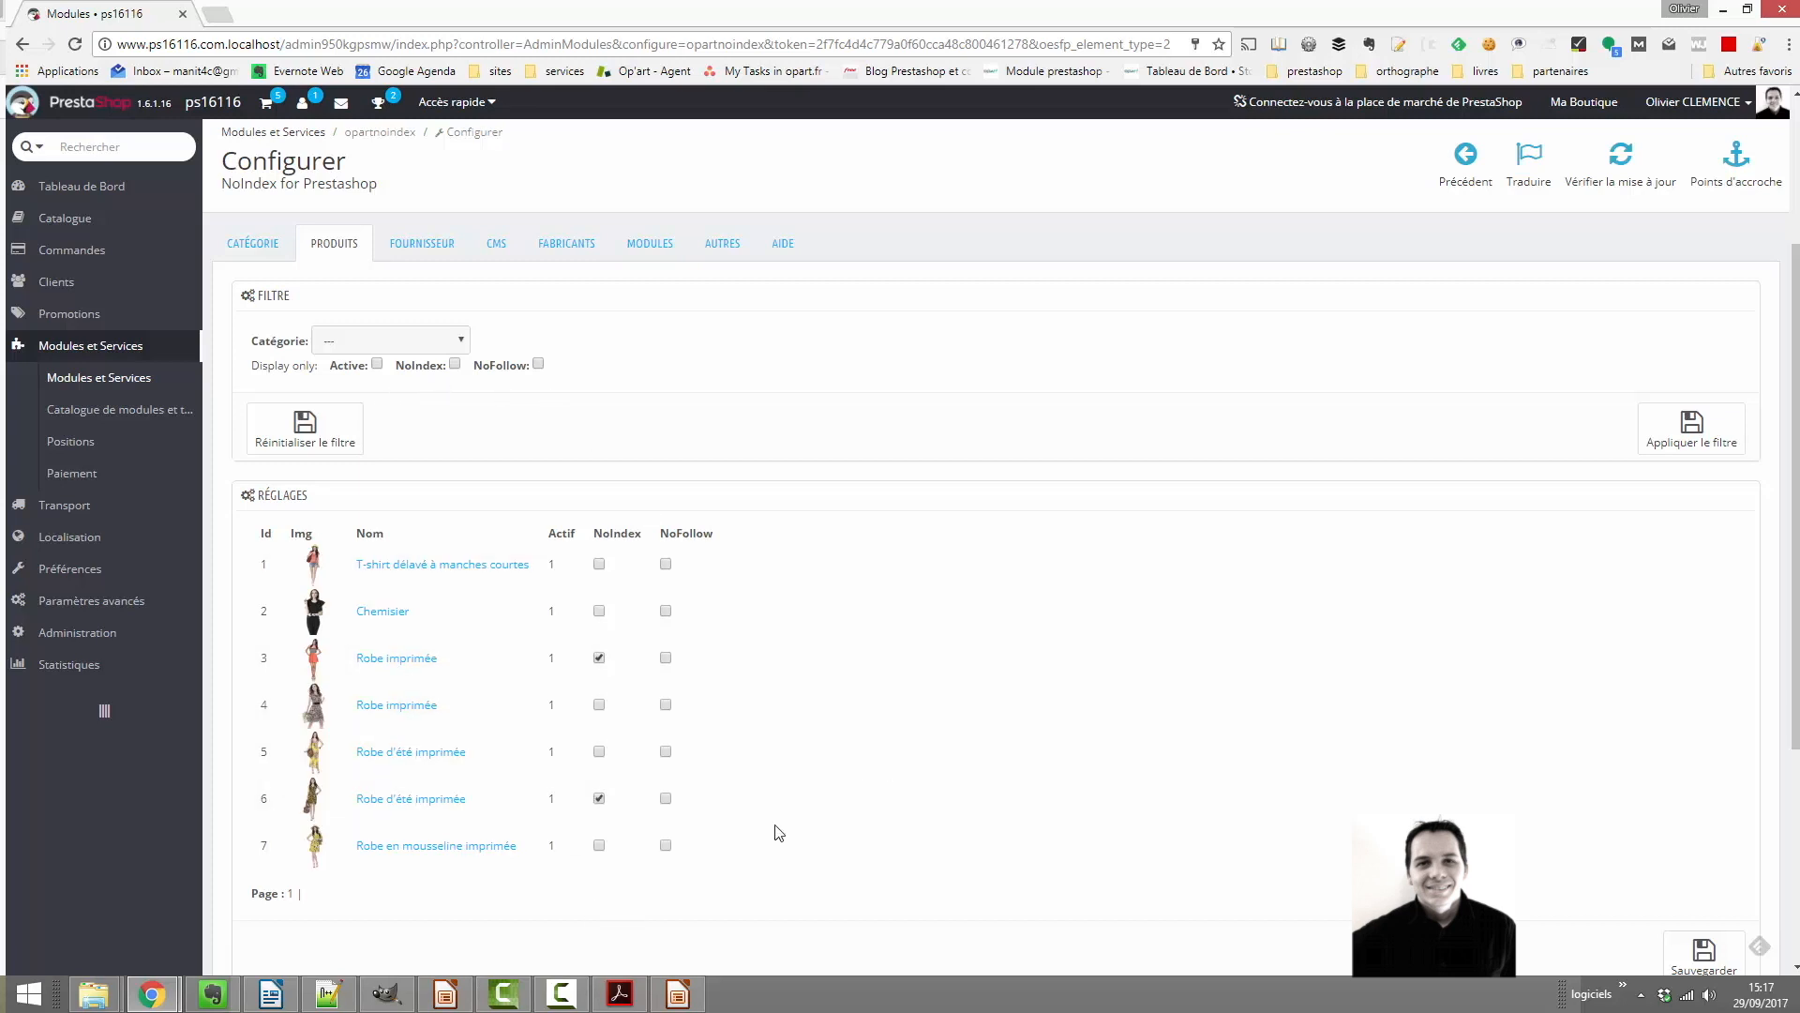
click(599, 564)
scroll(1715, 705, down, 2)
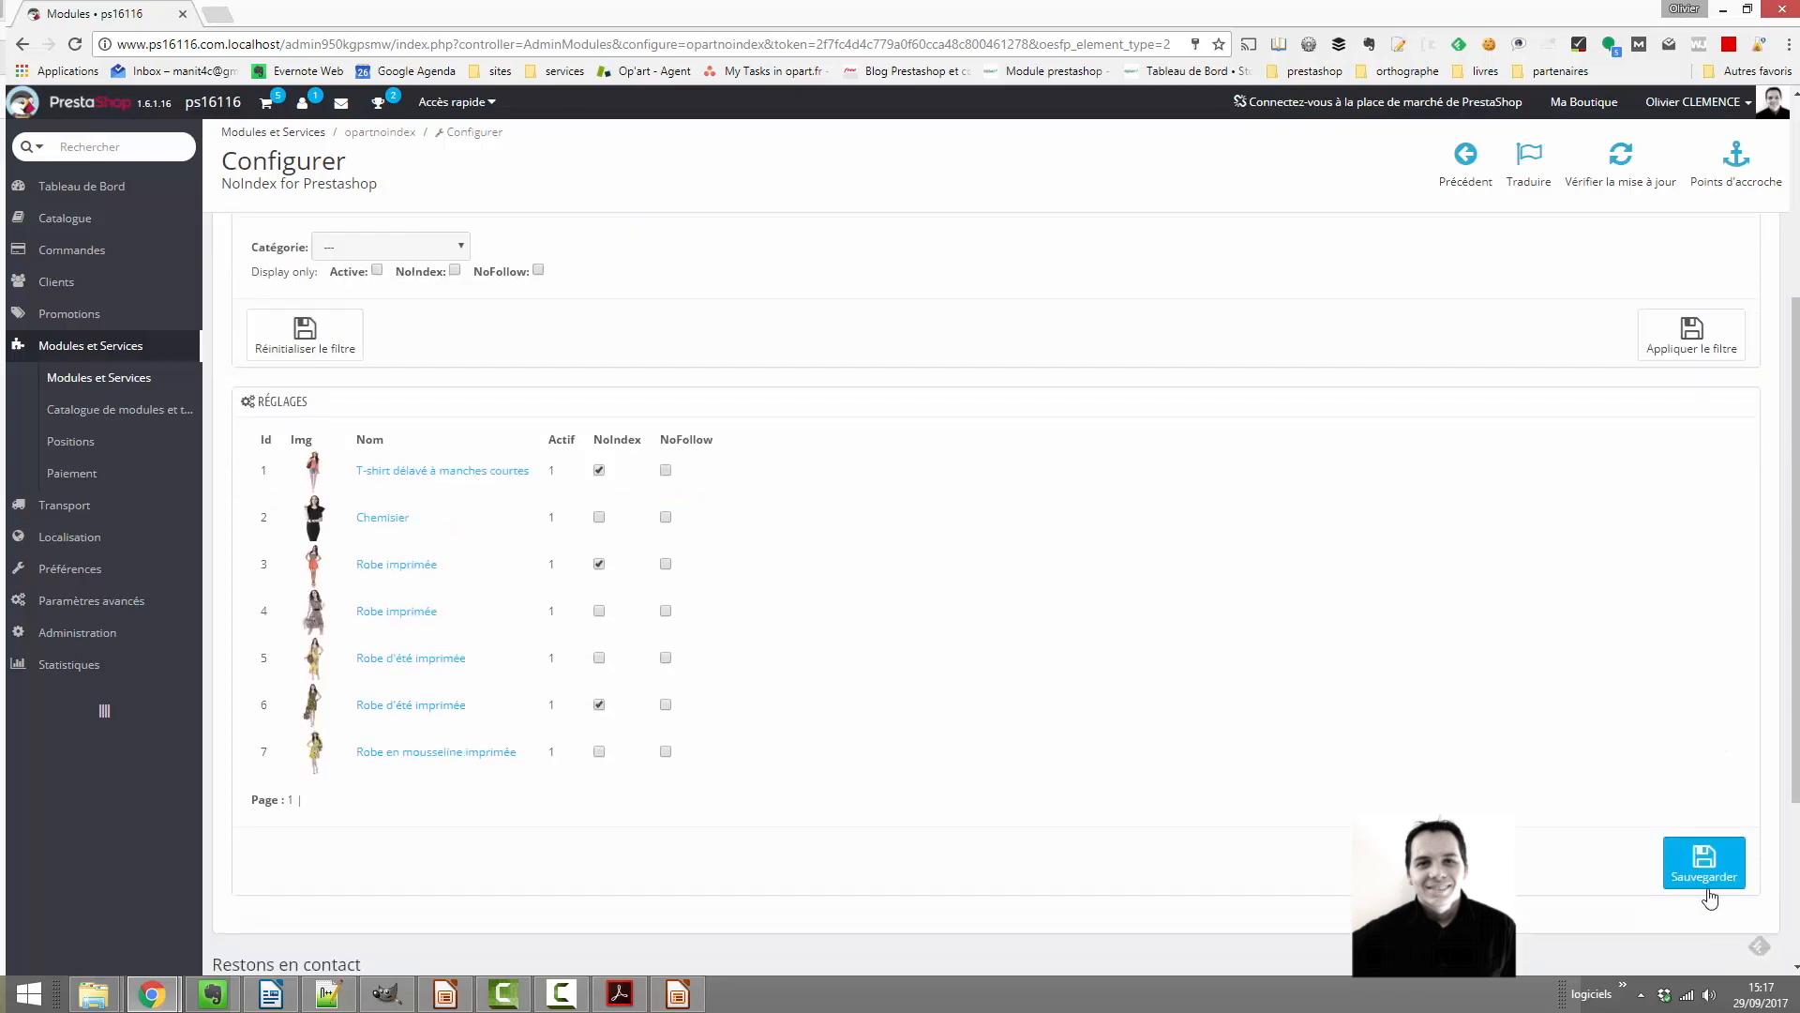
click(1704, 868)
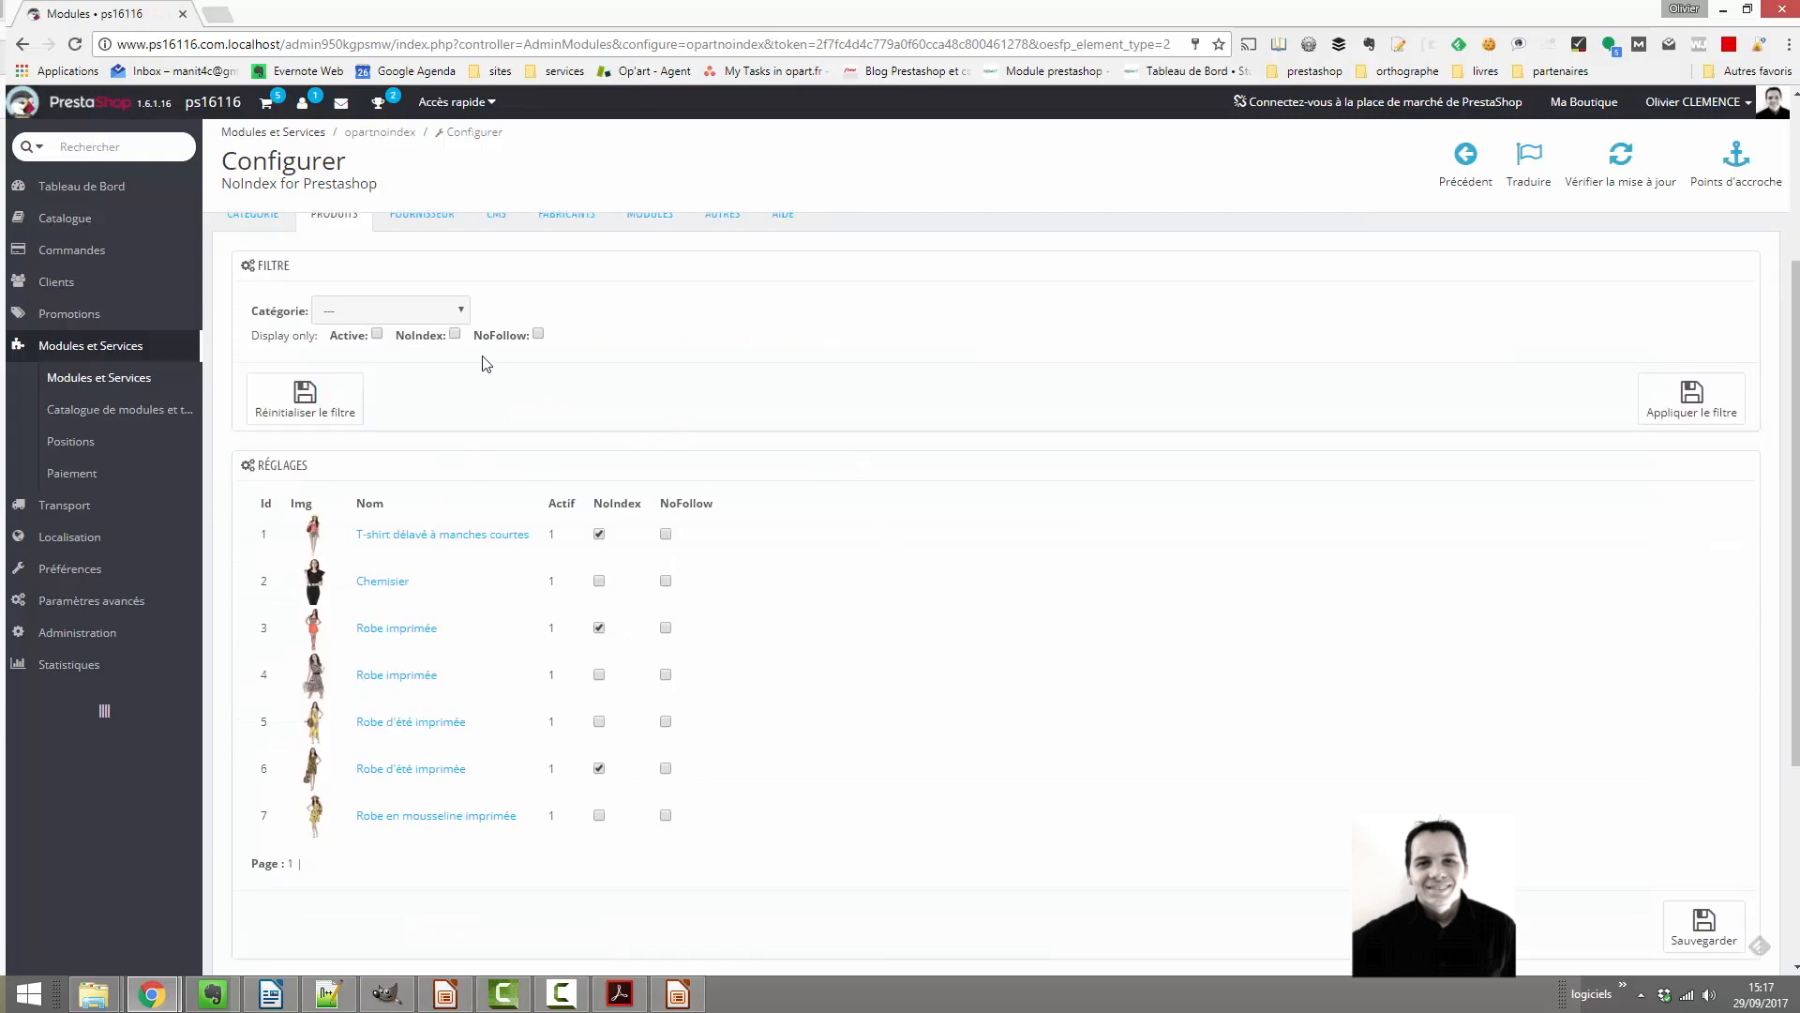
Filter the product list by NoIndex status and the T-shirts category, and reset the filter.
click(455, 334)
click(1691, 399)
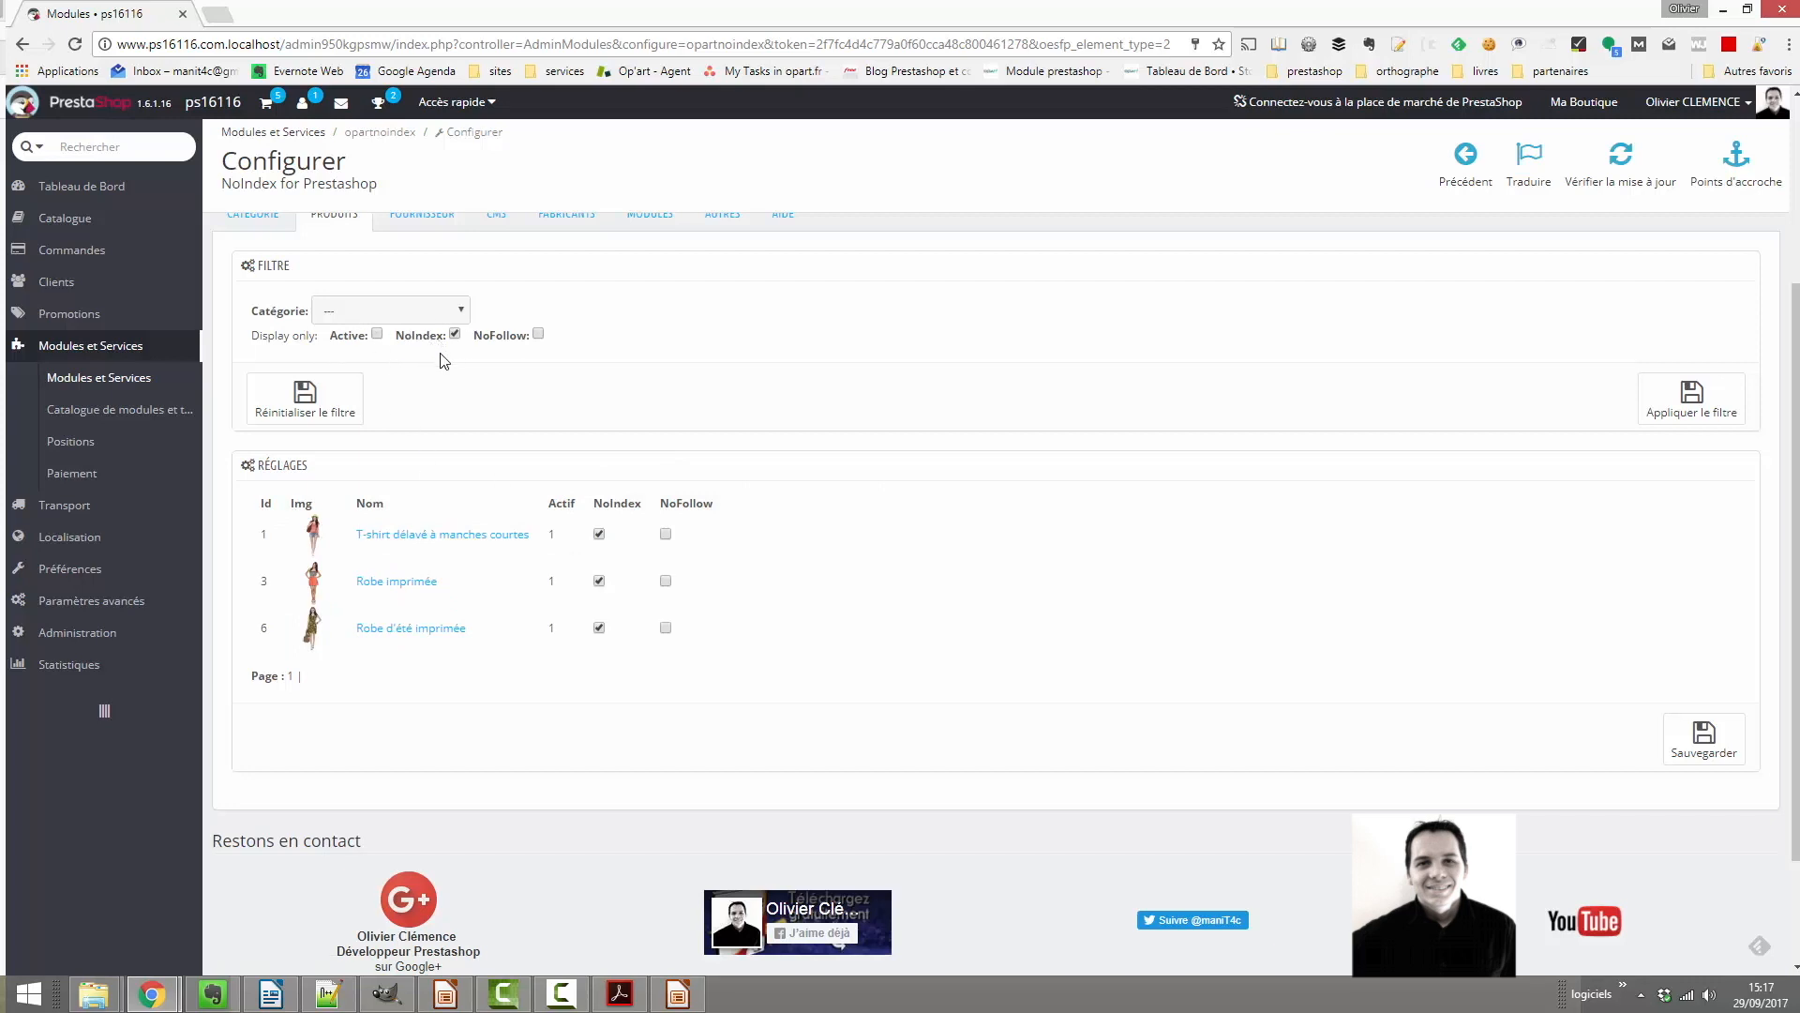
click(433, 317)
click(328, 419)
click(1689, 393)
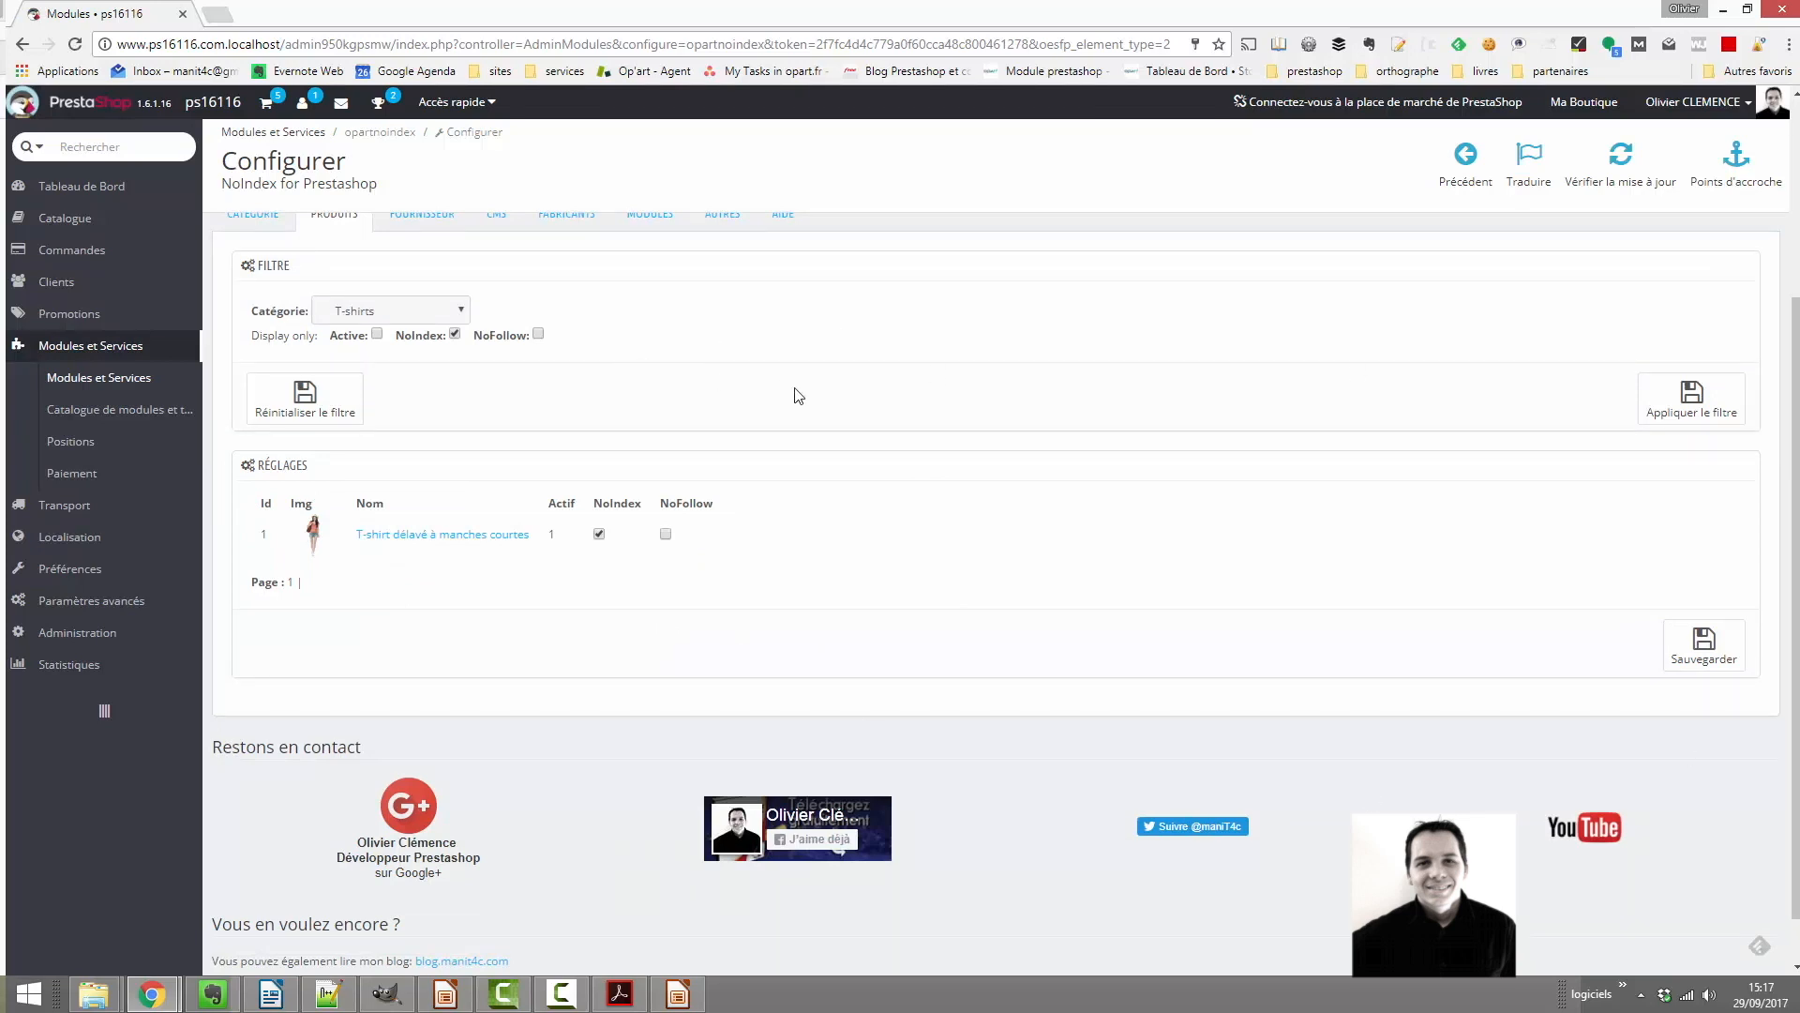
click(298, 406)
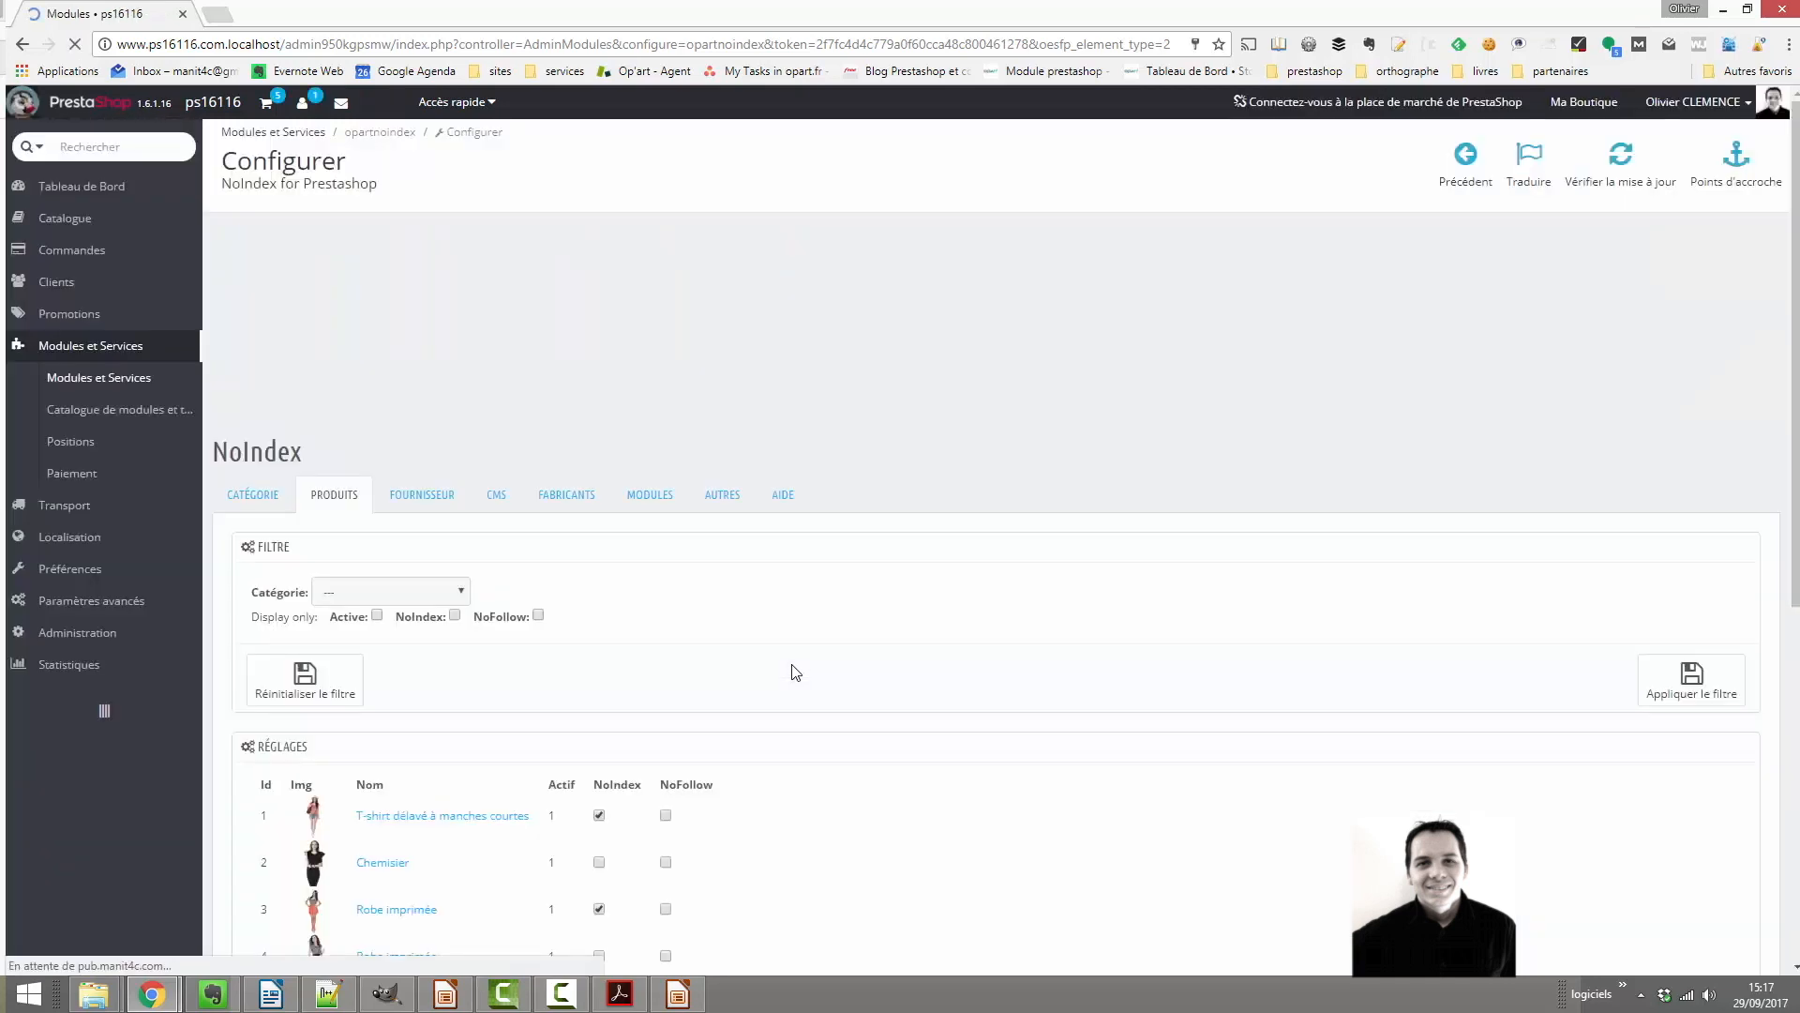
Review the NoIndex and NoFollow settings for suppliers, manufacturers and CMS pages.
click(422, 306)
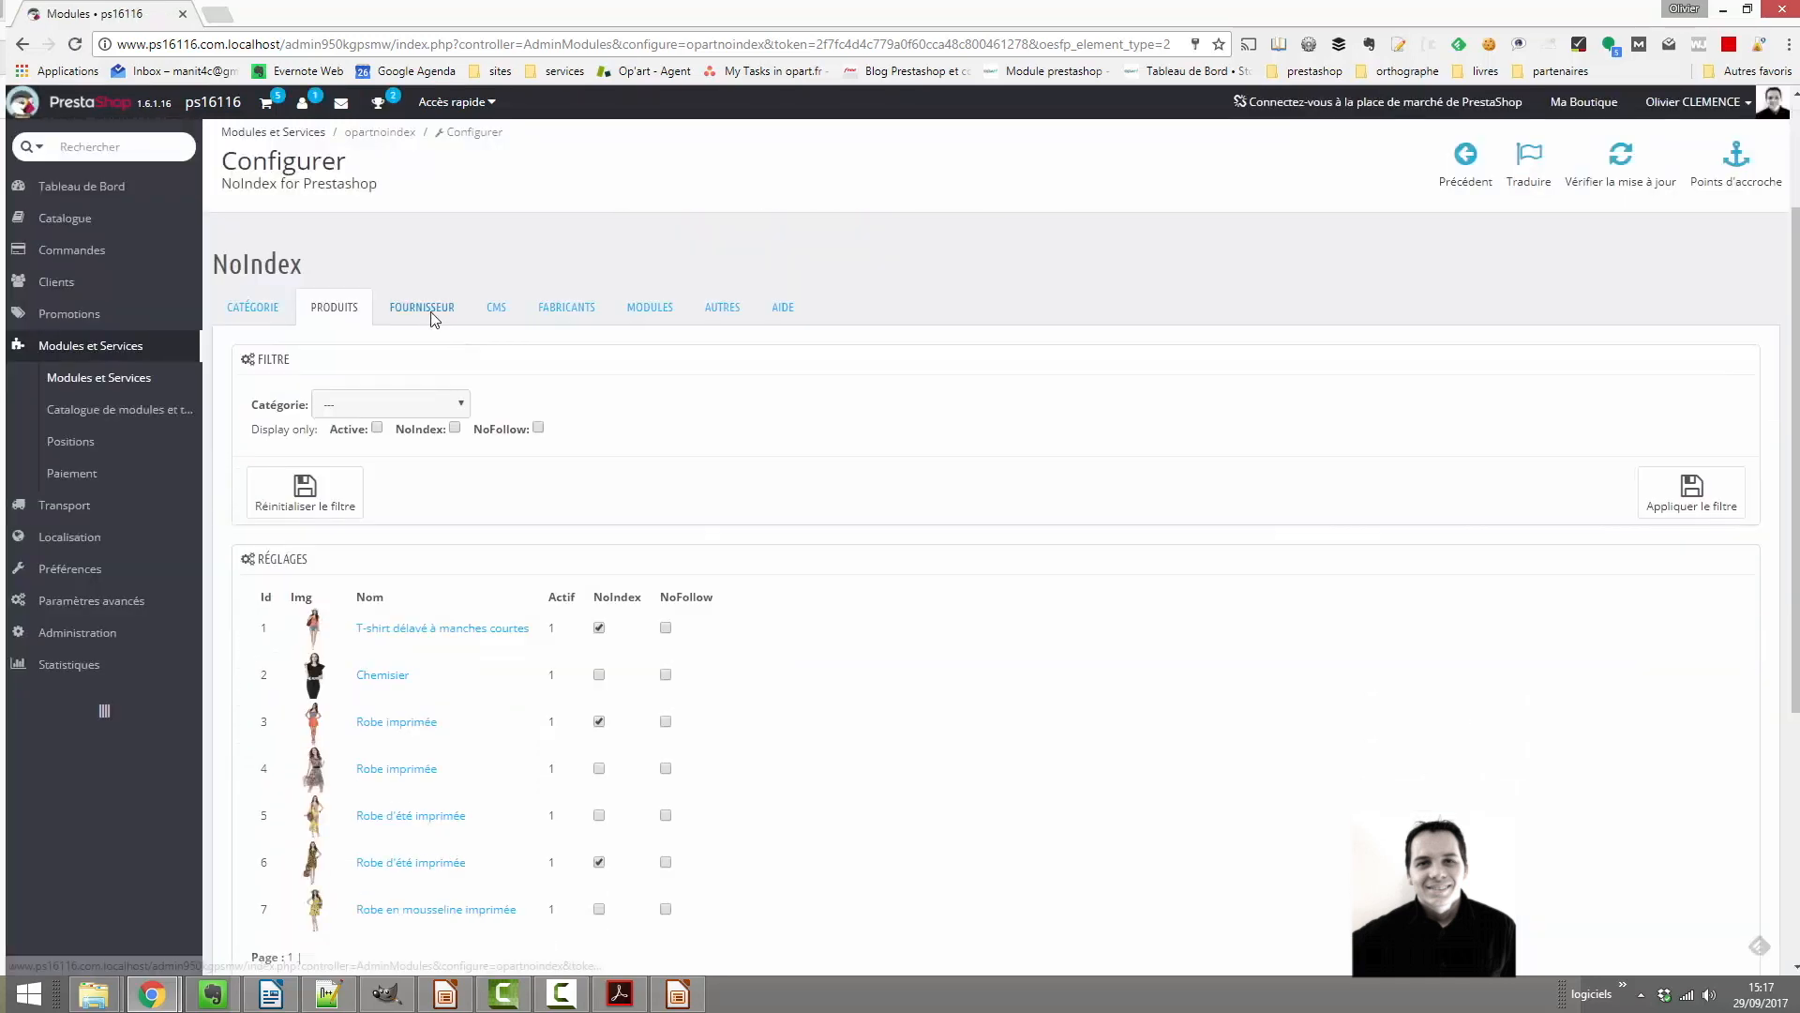
scroll(403, 497, down, 1)
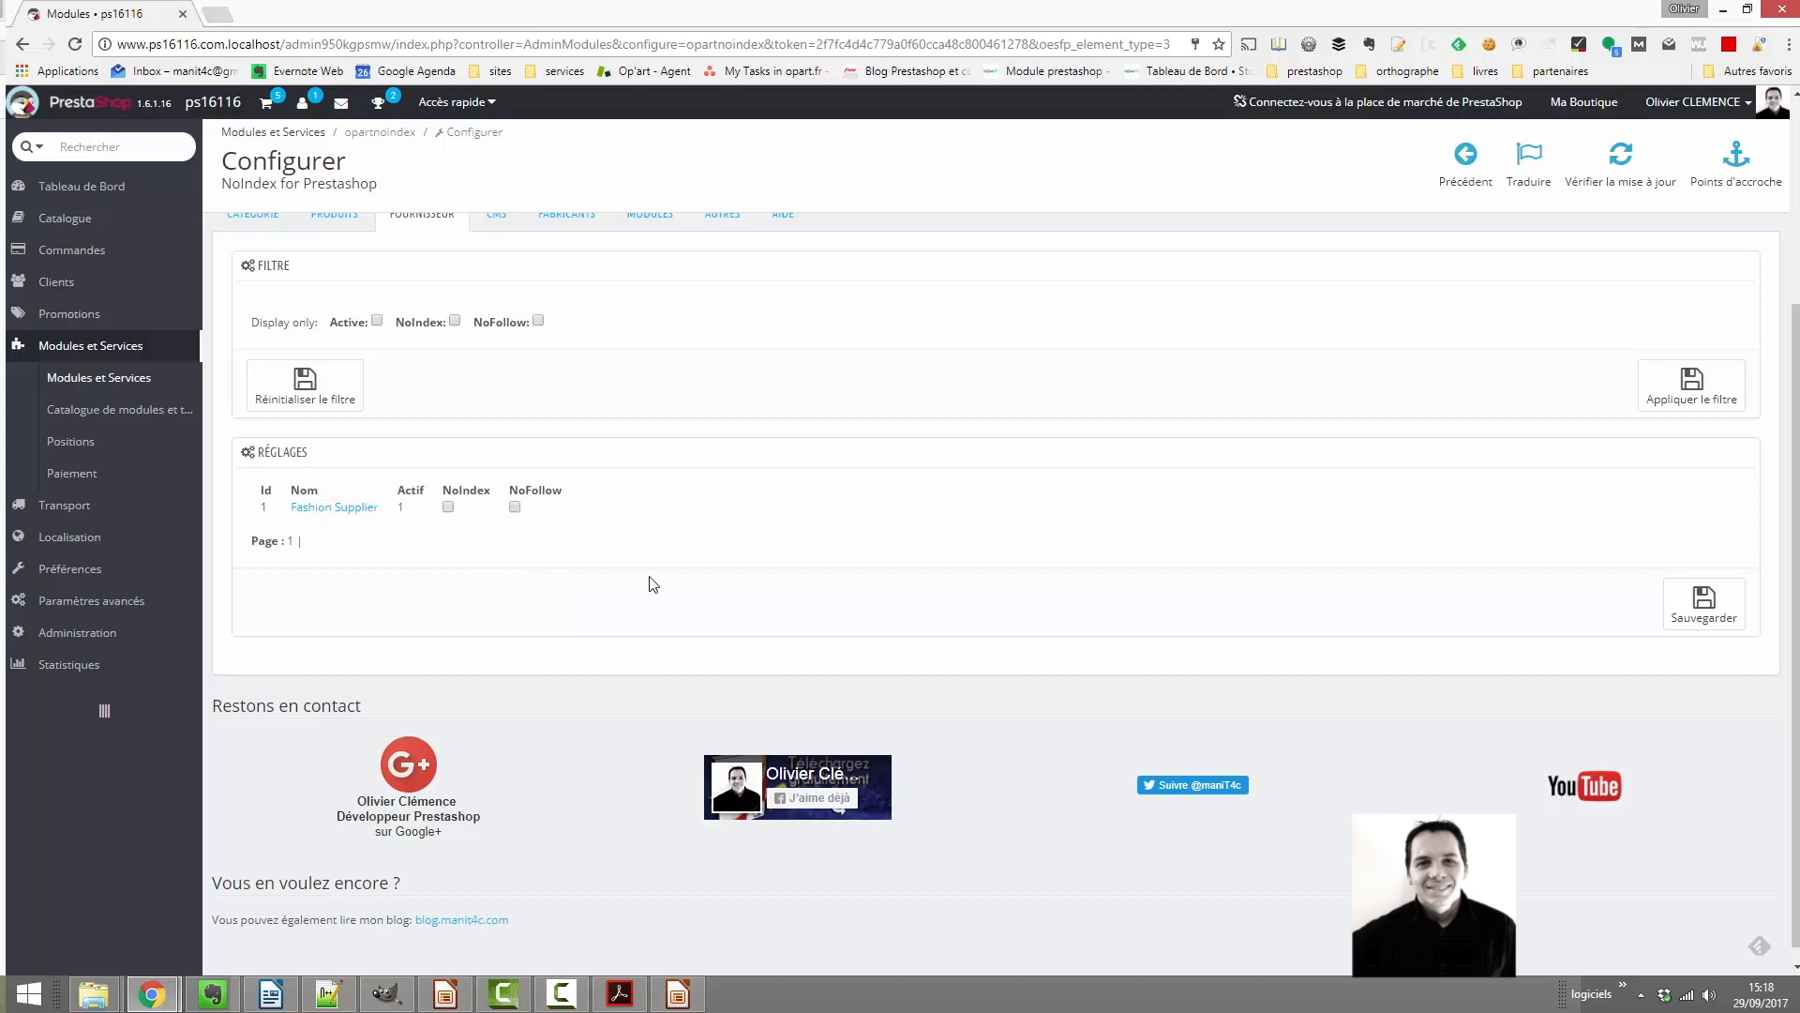
scroll(645, 586, up, 1)
click(539, 315)
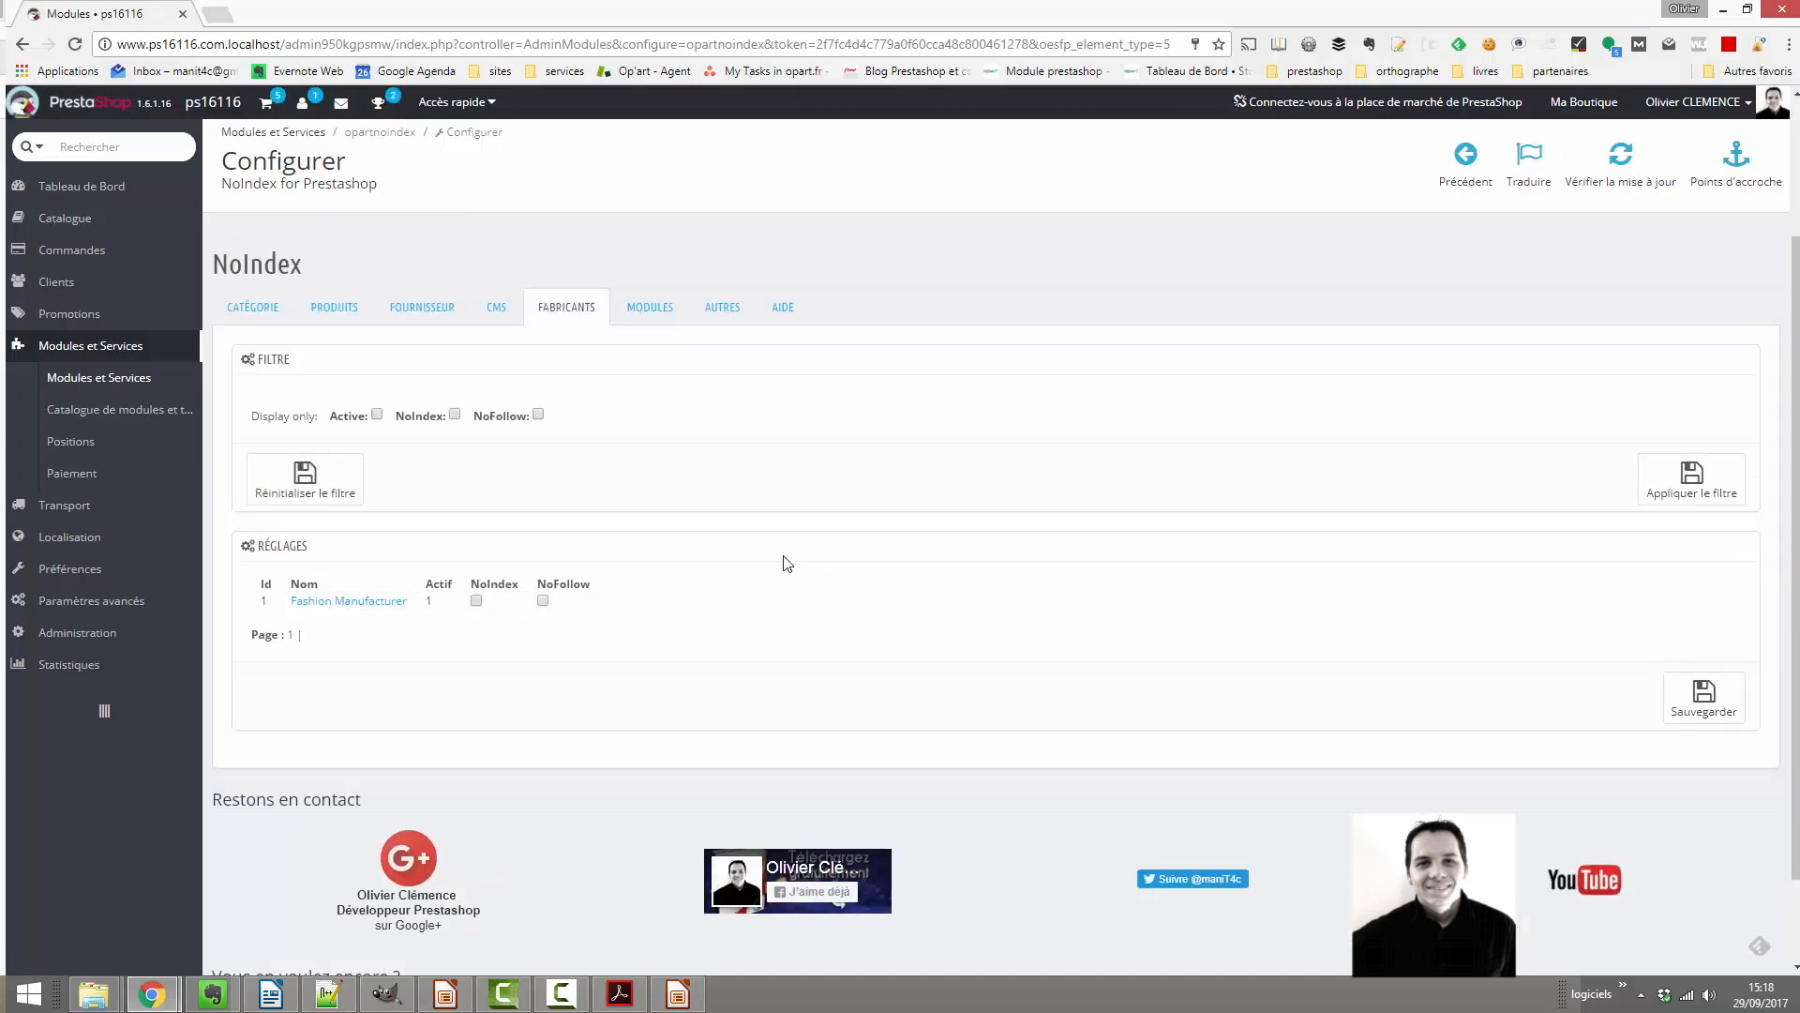
click(497, 314)
scroll(672, 533, down, 3)
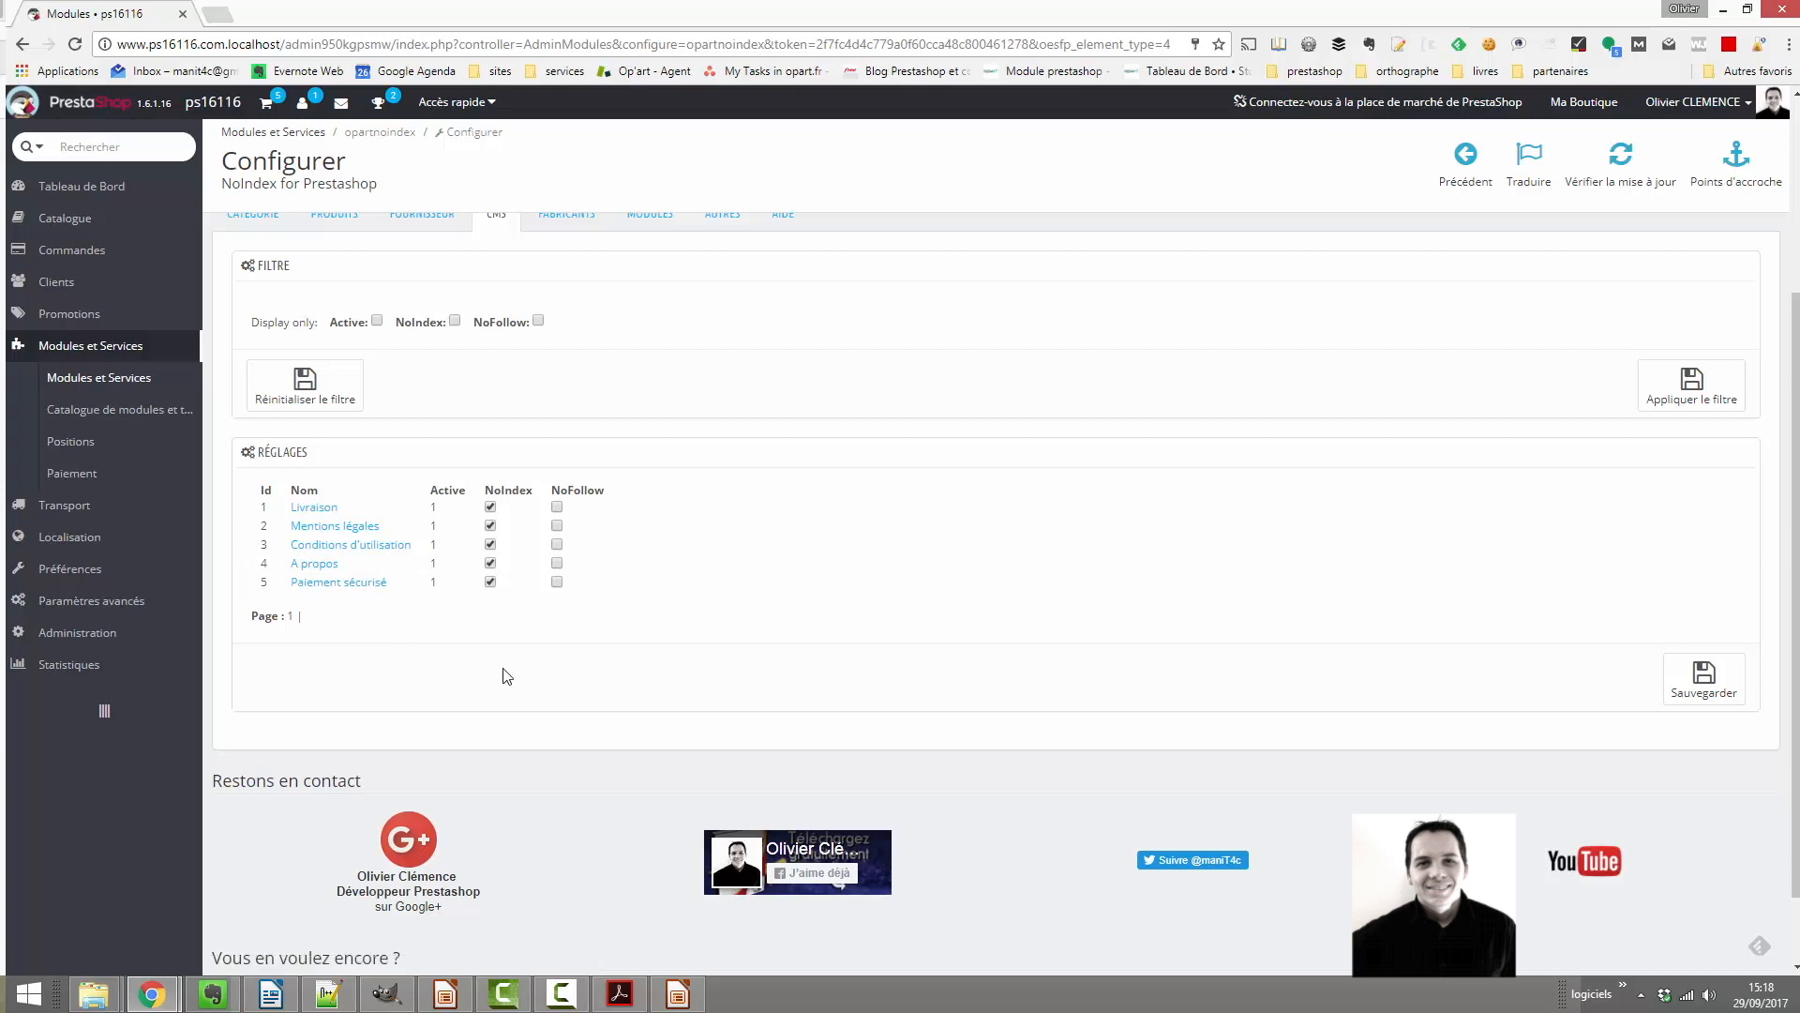
scroll(506, 675, up, 1)
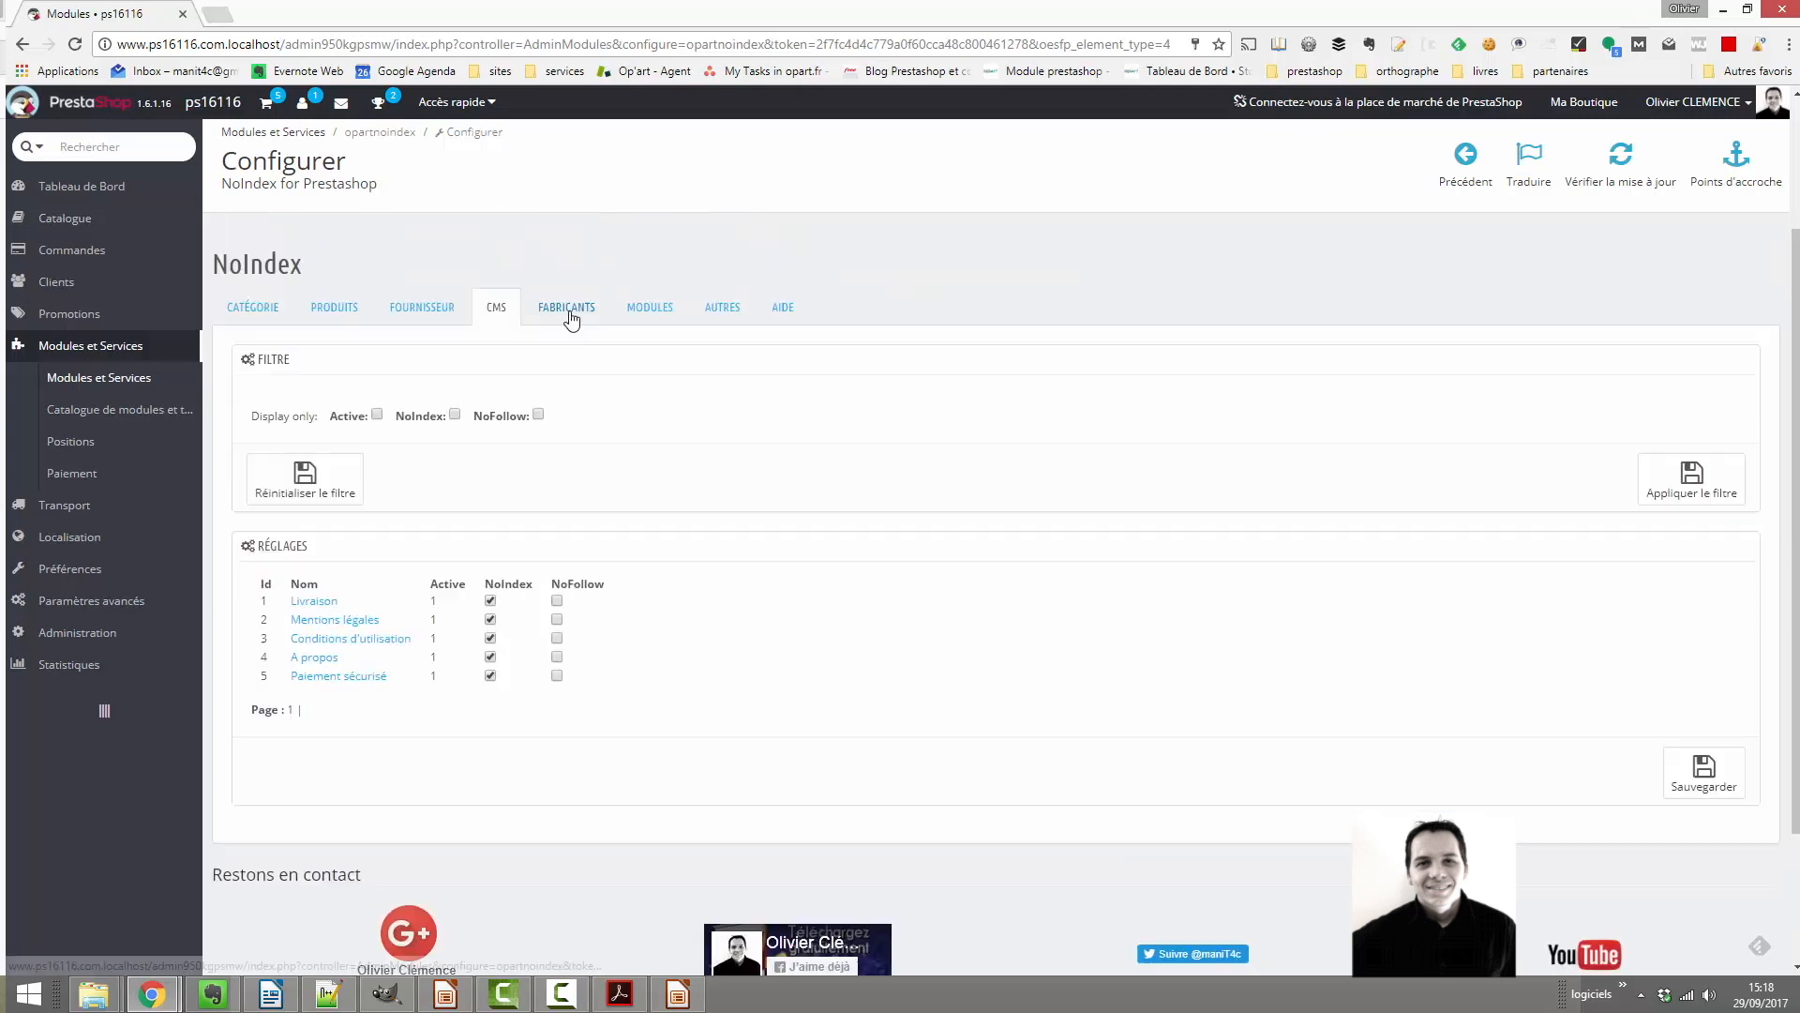
Open the indexing settings for modules and set NoIndex for Bloc panier.
click(661, 307)
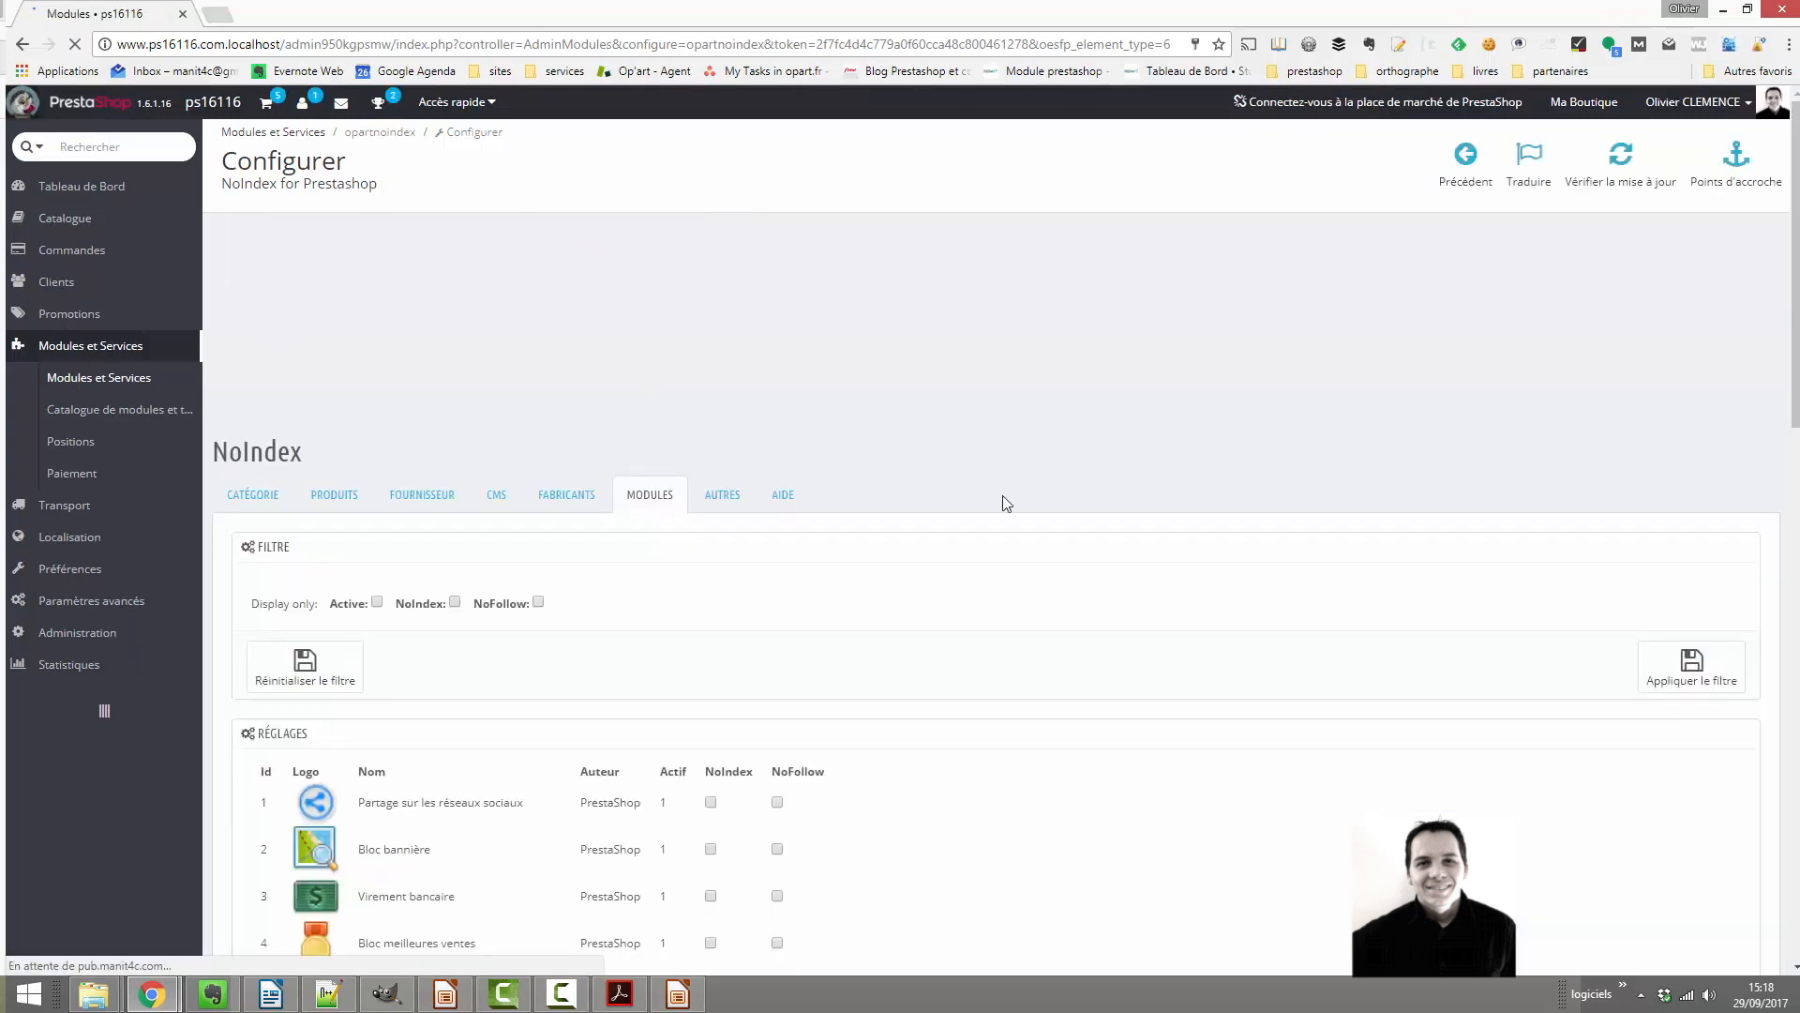
scroll(1166, 514, down, 4)
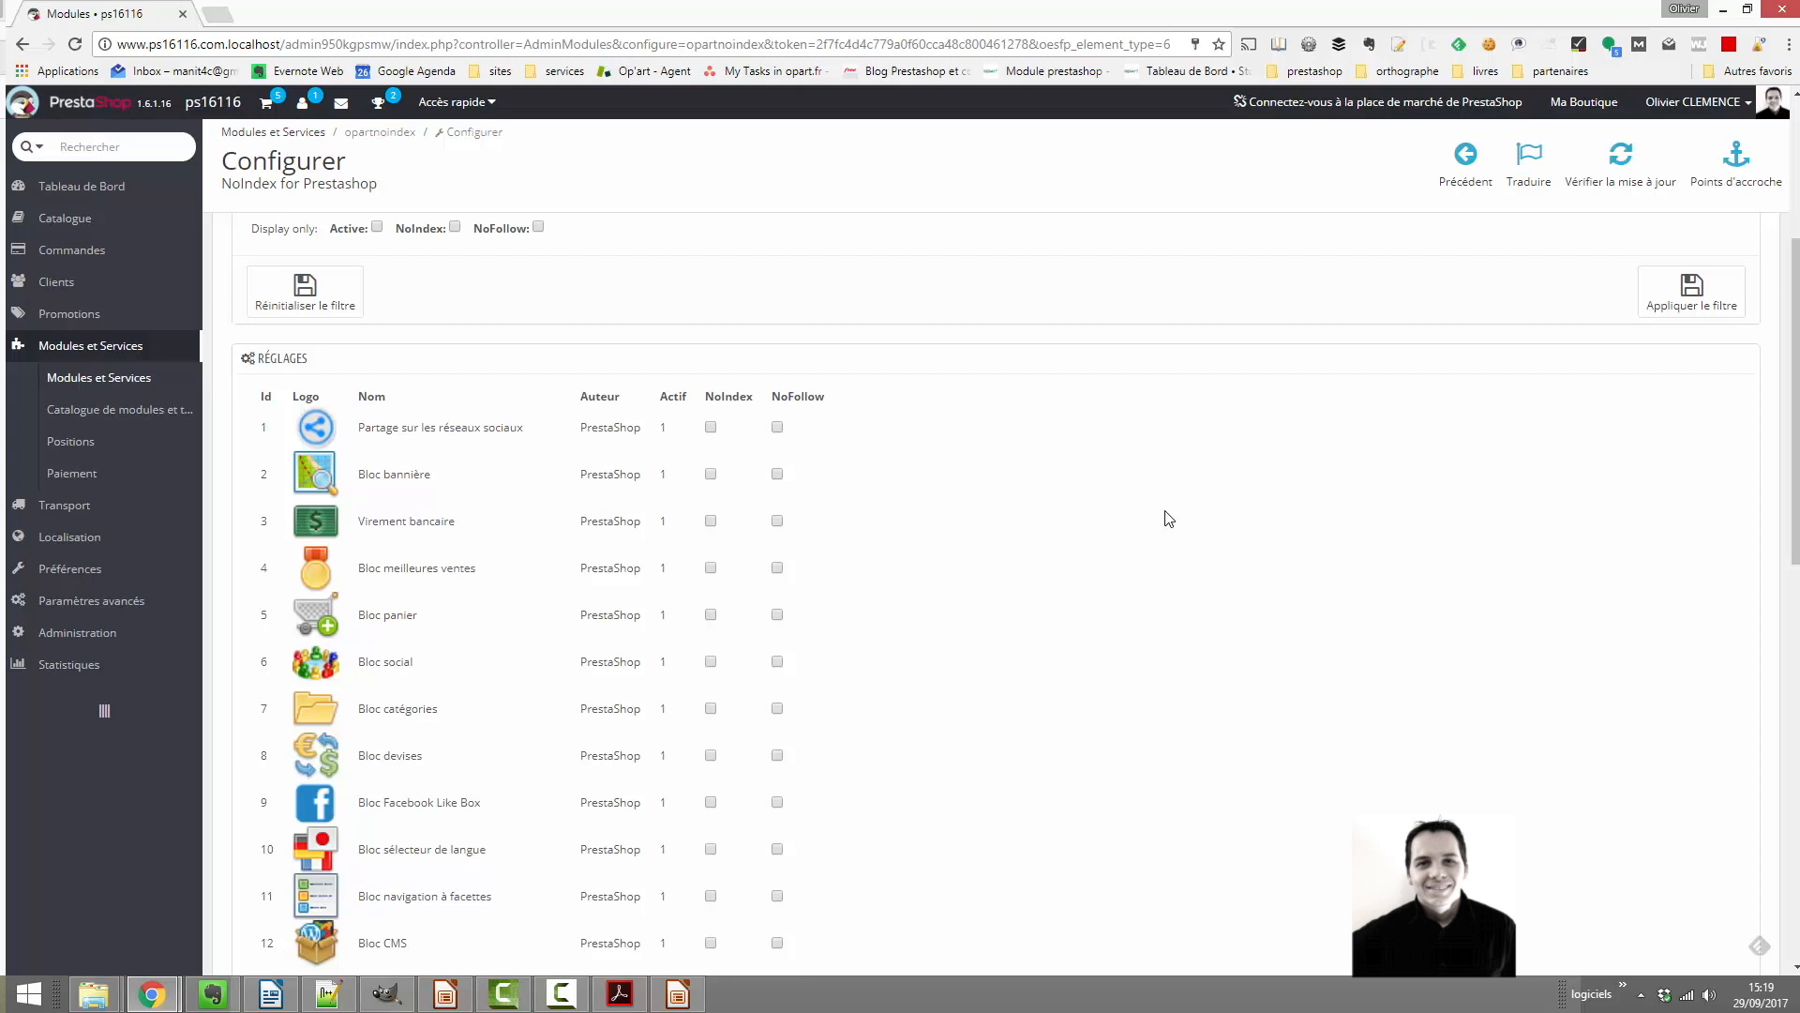
scroll(1172, 515, down, 1)
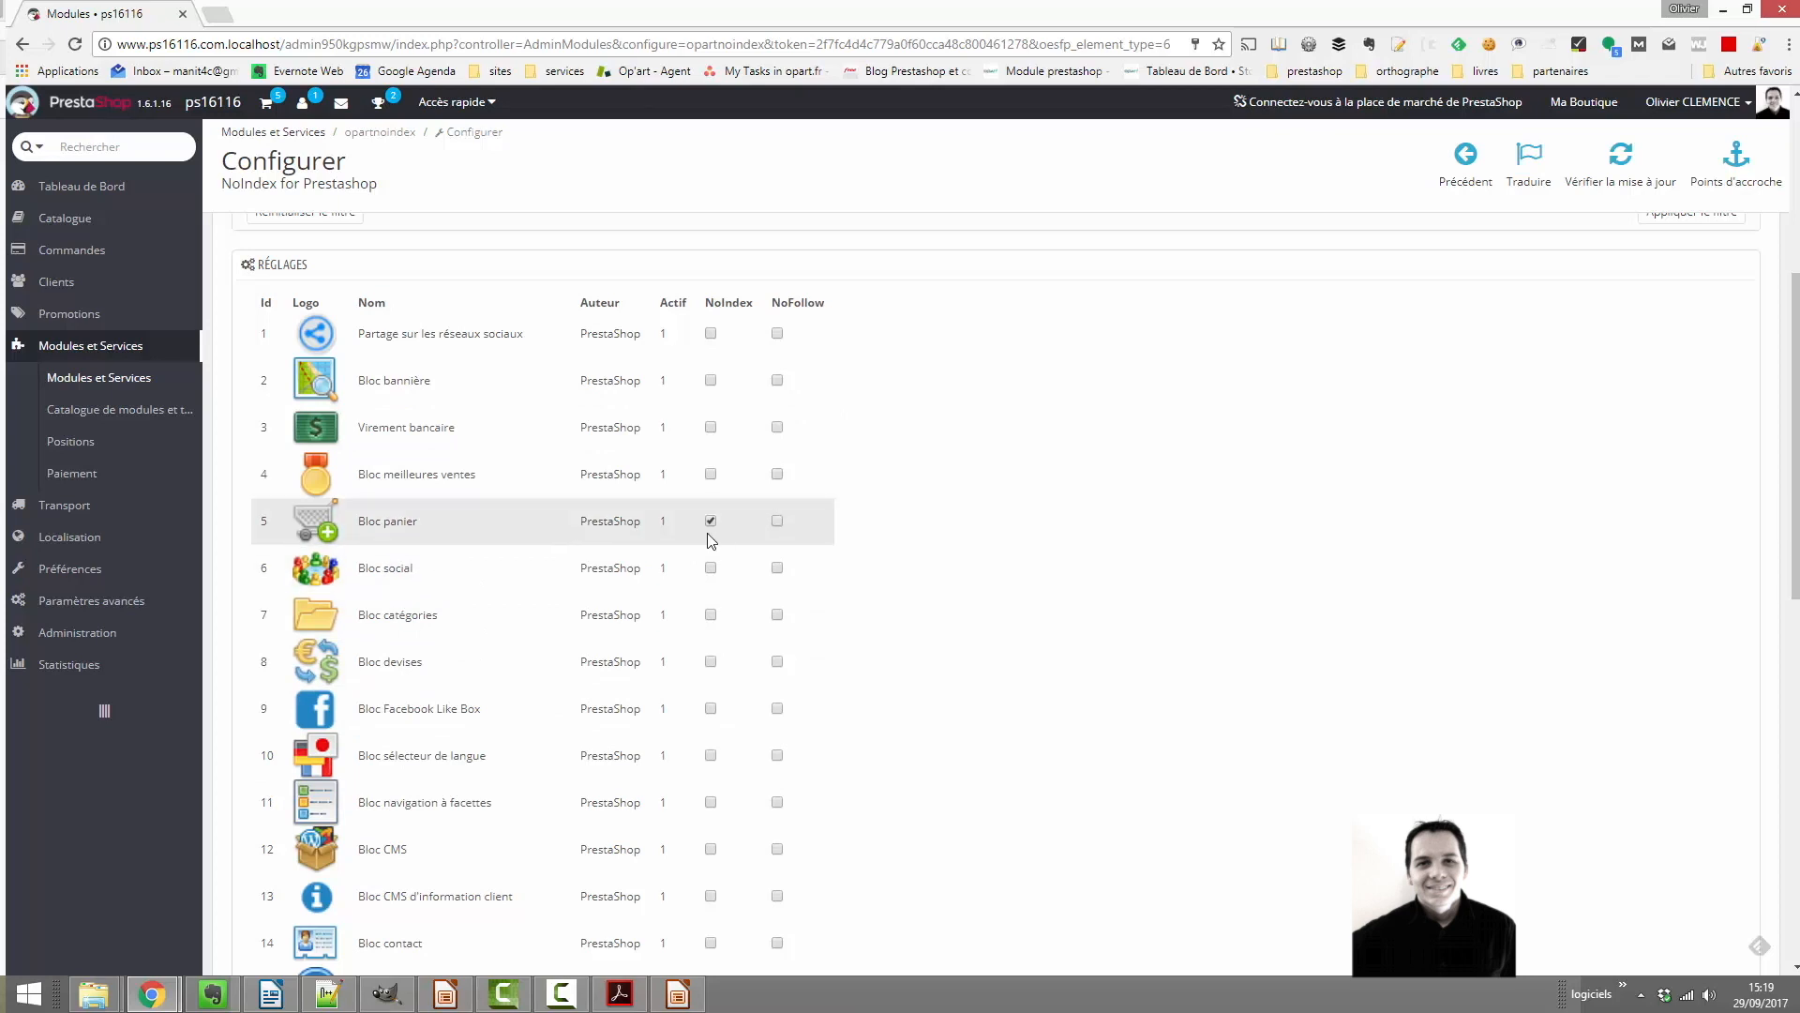
Set NoIndex for all the other shop pages (Autres), from authentication through supplier.
scroll(784, 595, up, 3)
click(723, 317)
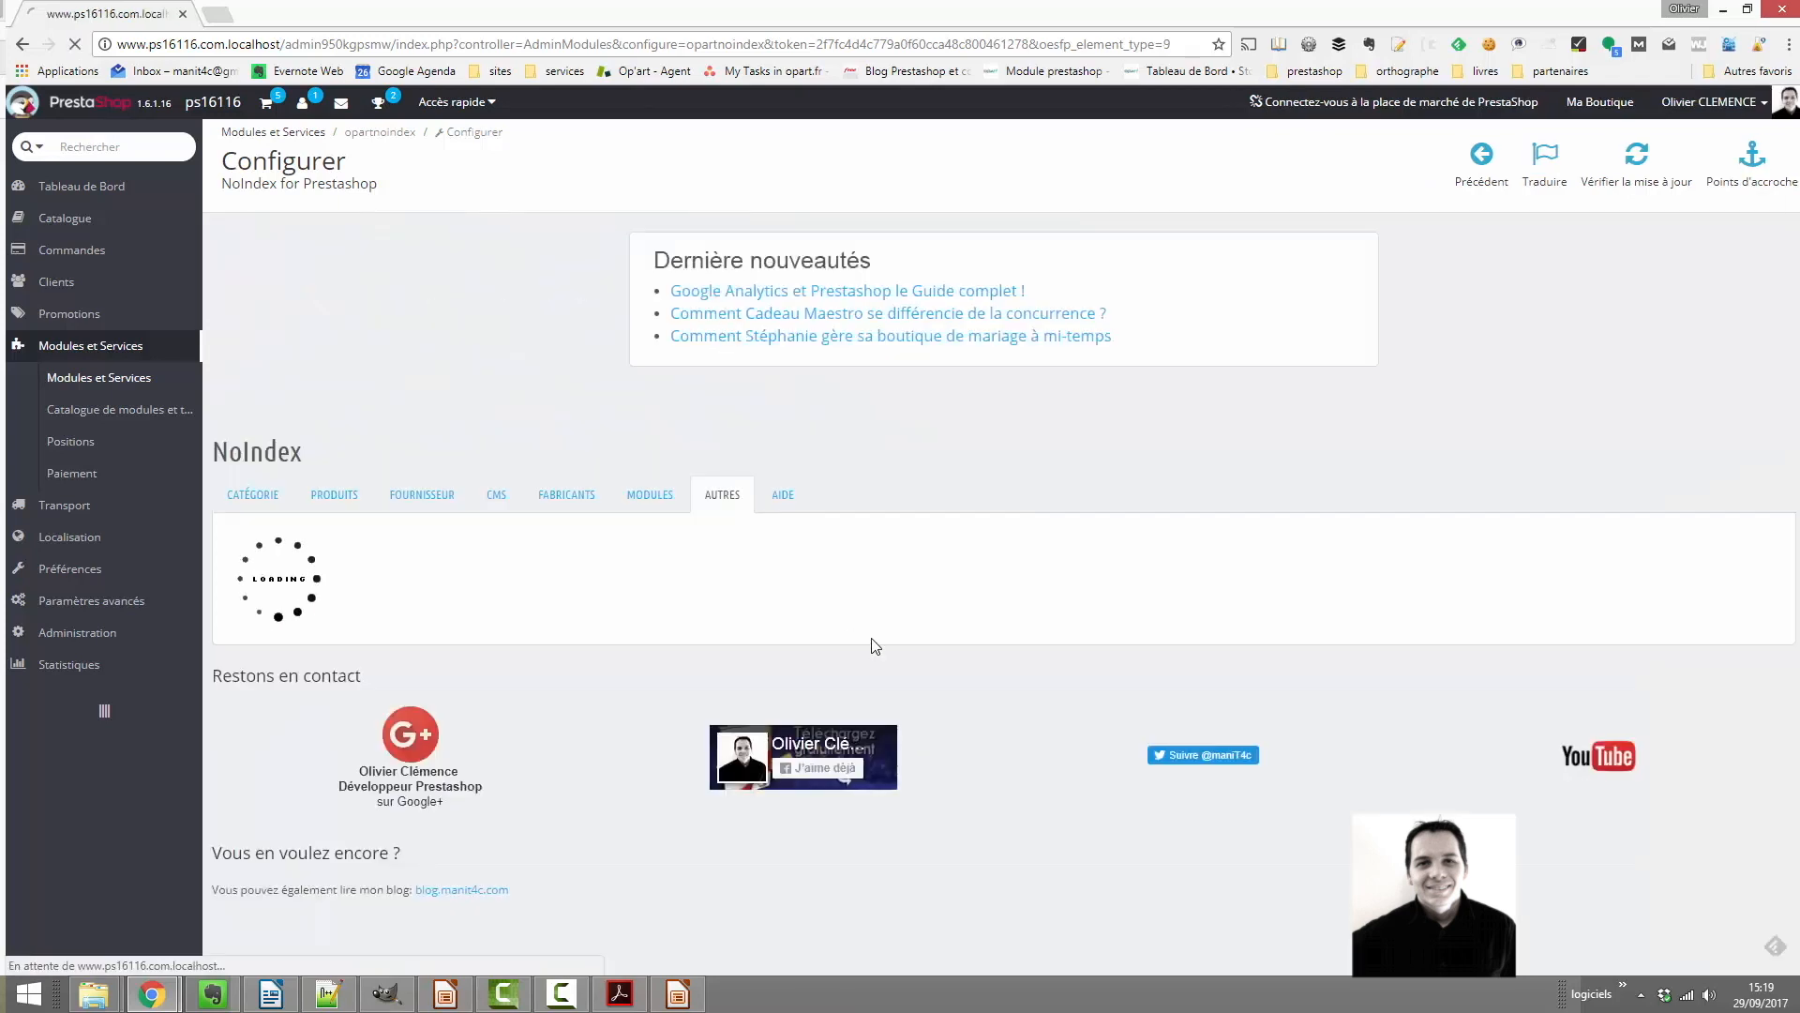
scroll(900, 640, down, 4)
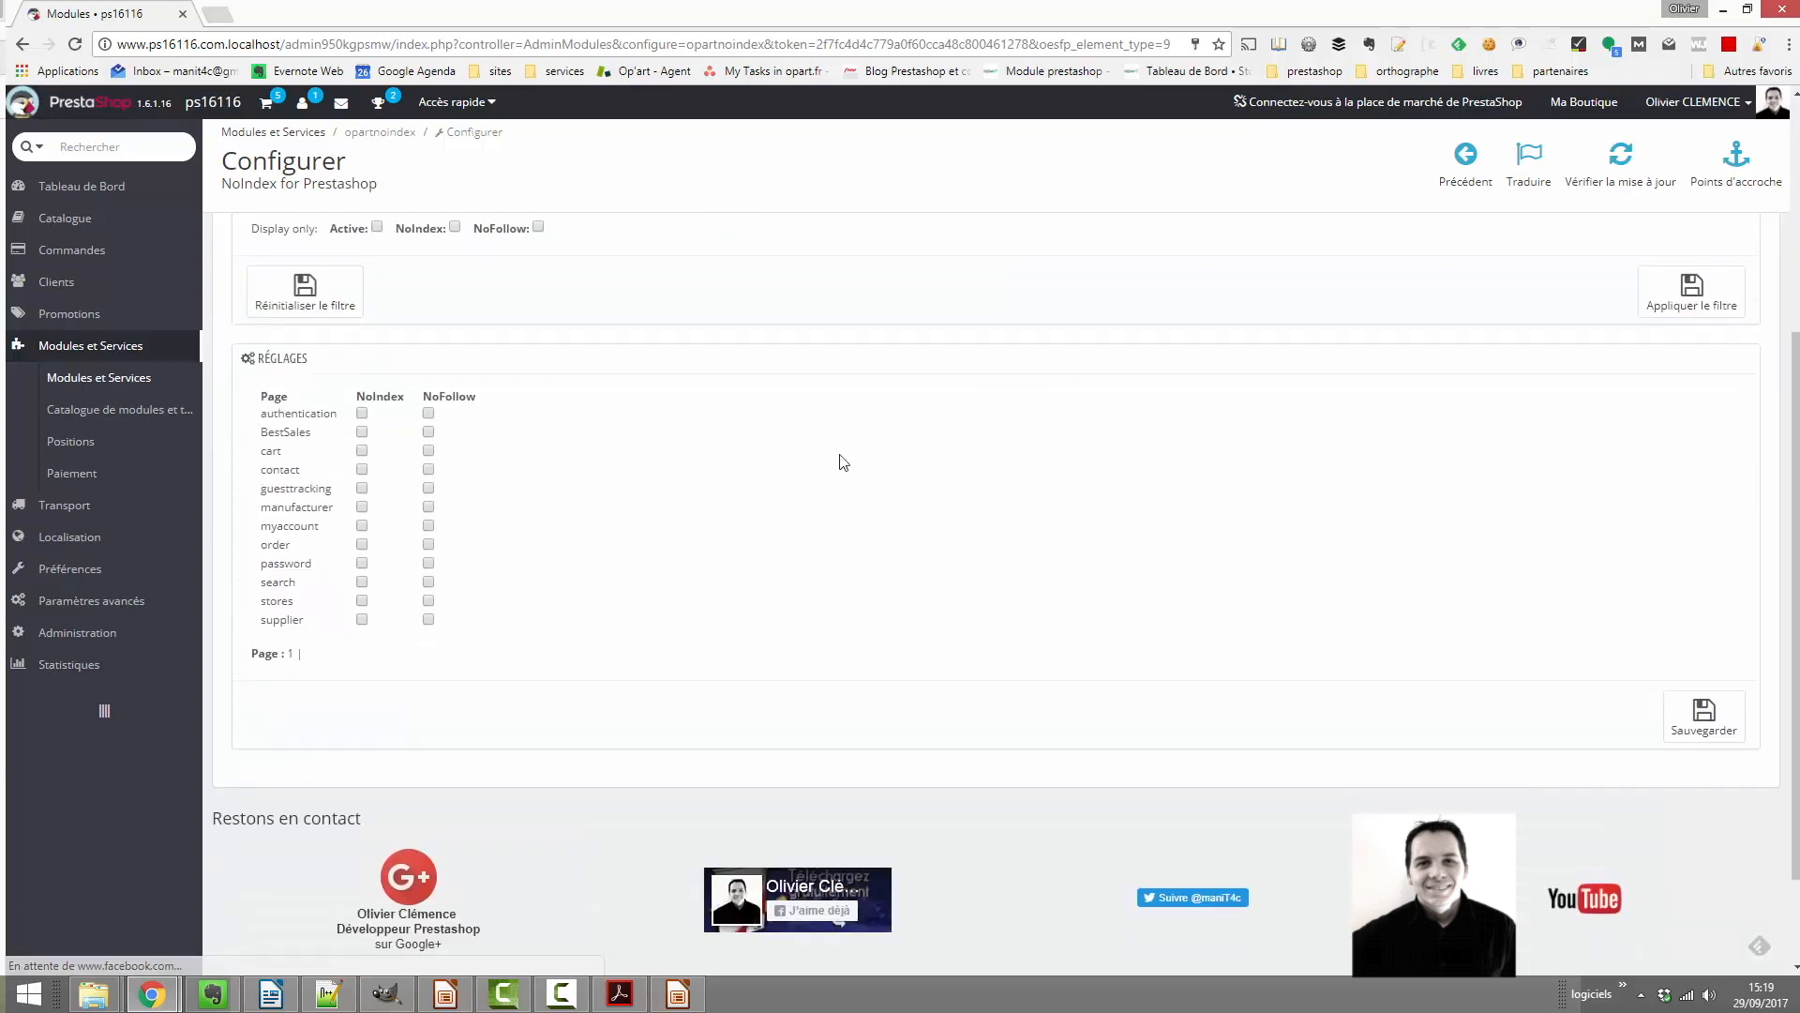
scroll(845, 461, up, 1)
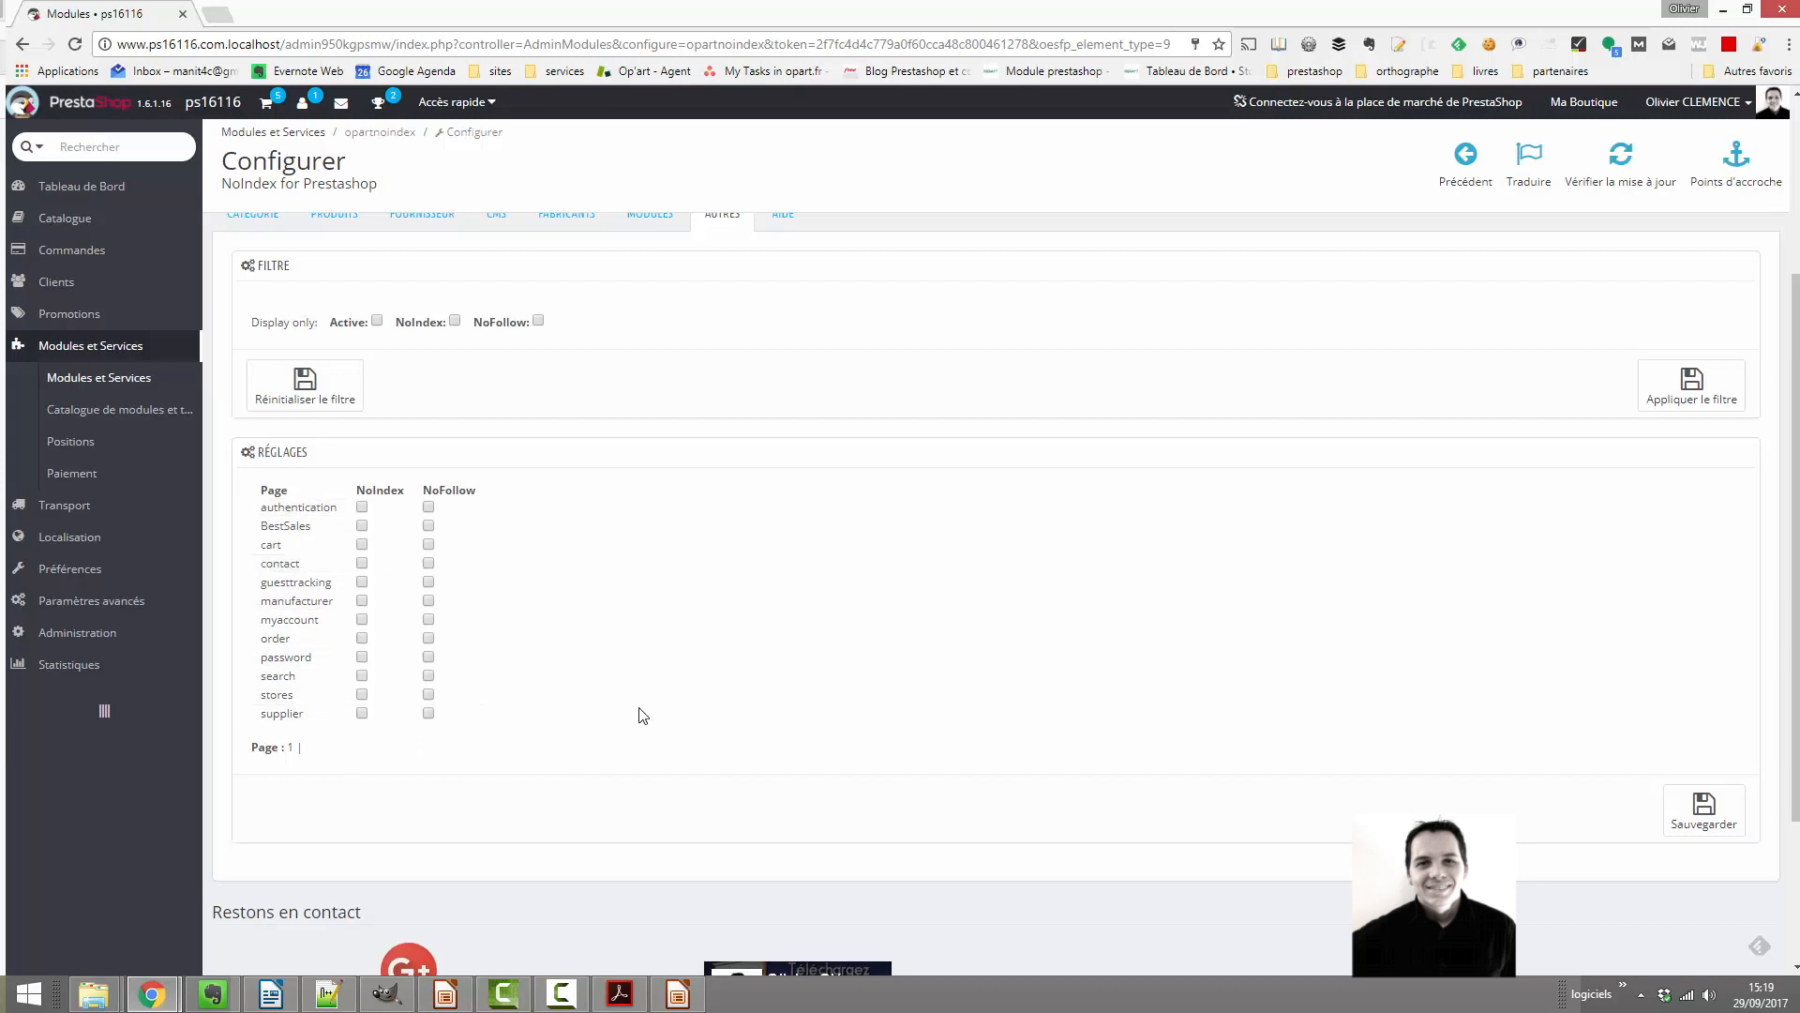
click(362, 507)
click(362, 525)
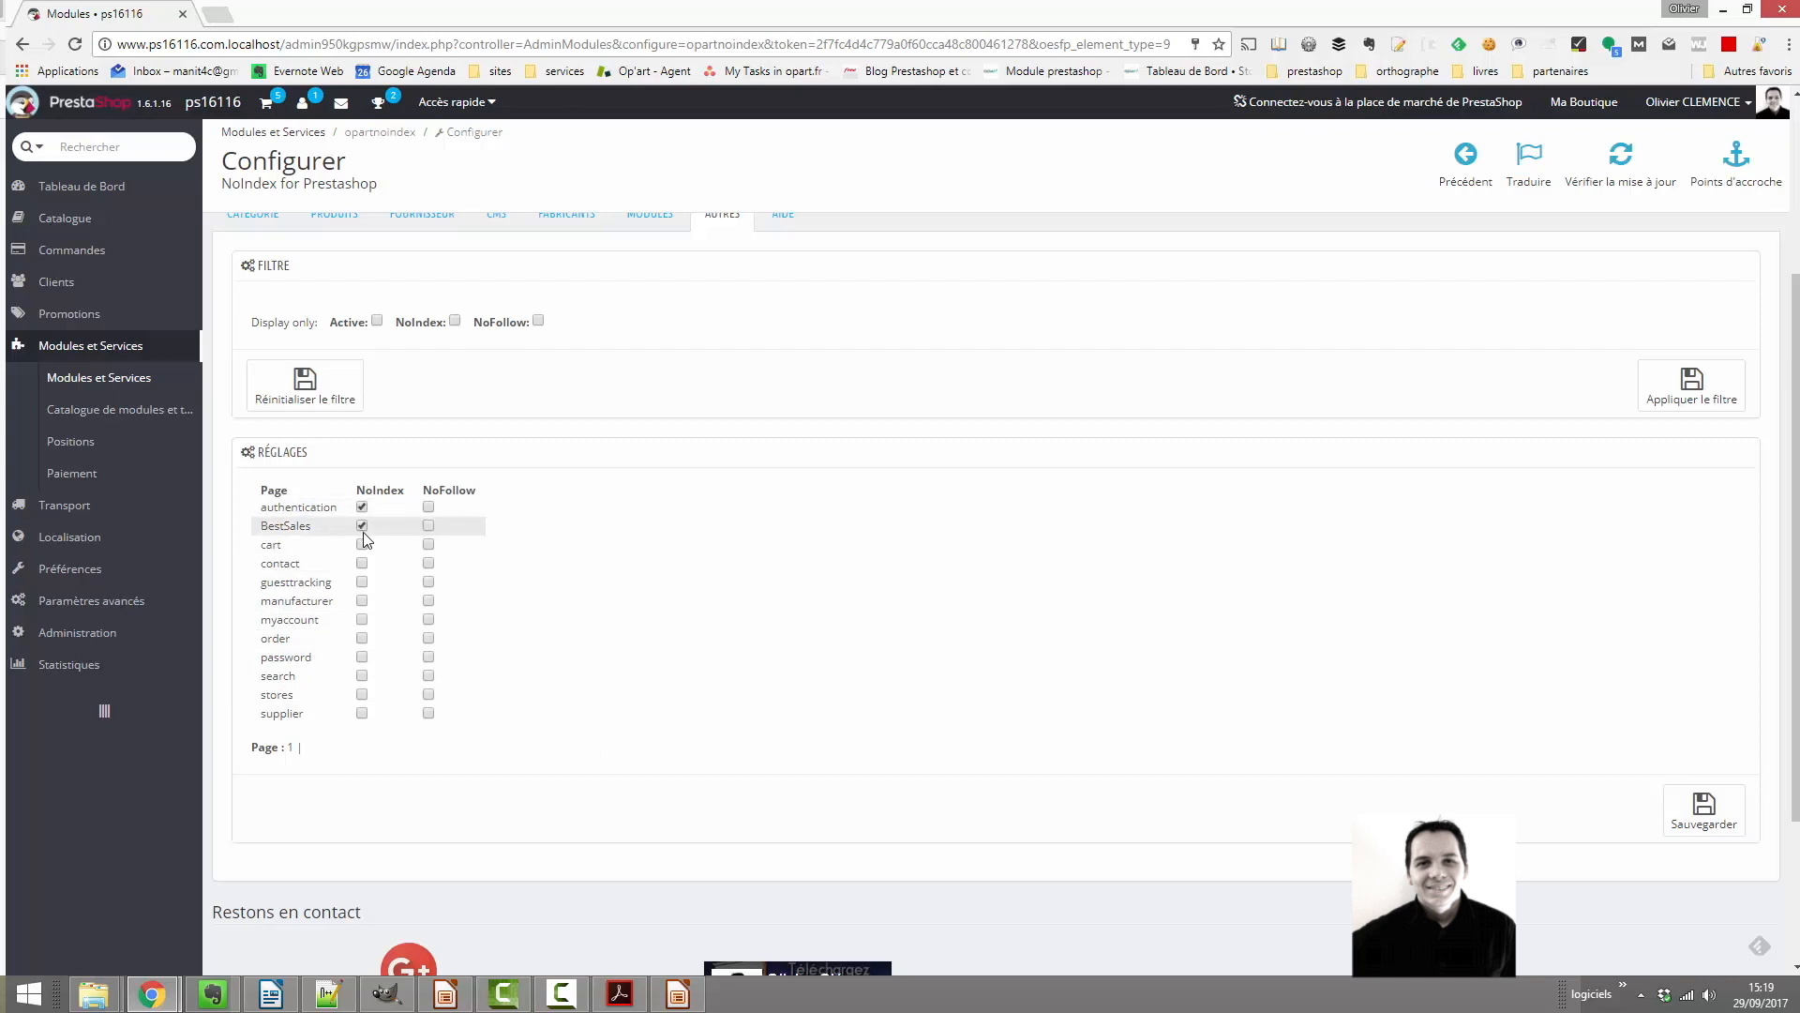
click(362, 543)
click(362, 562)
click(362, 581)
click(362, 600)
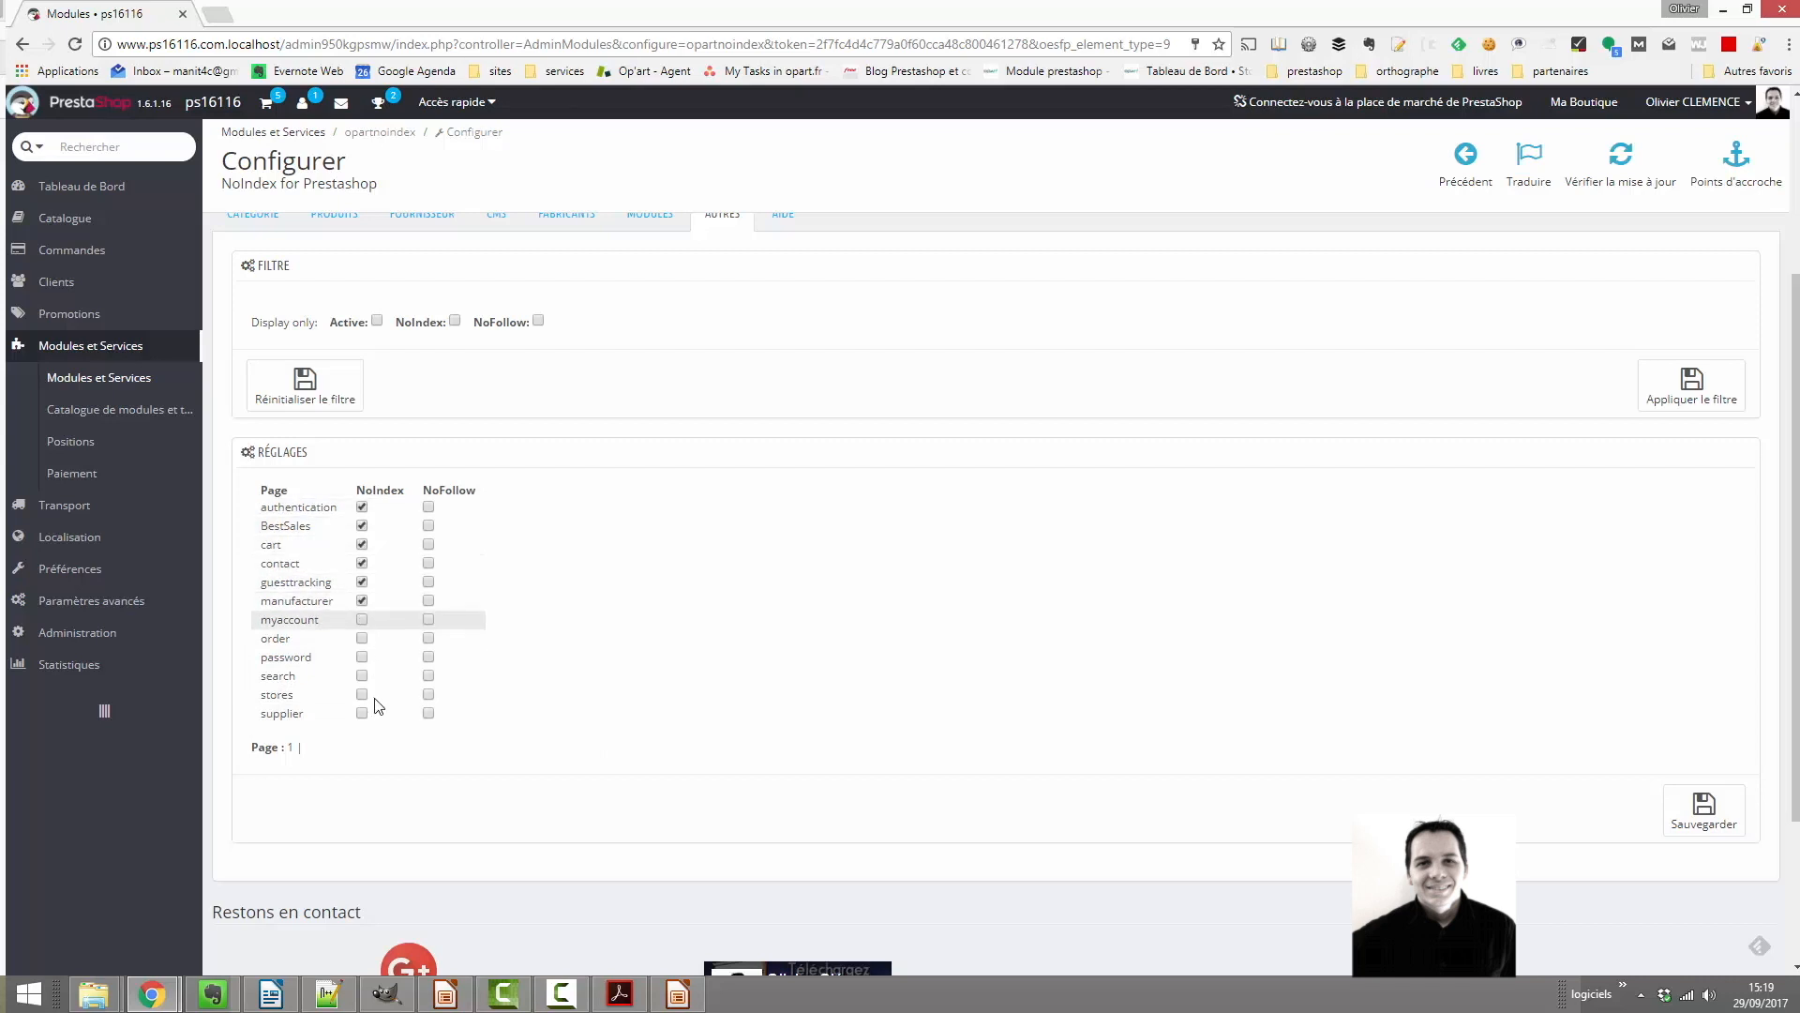
click(362, 619)
click(362, 638)
click(362, 657)
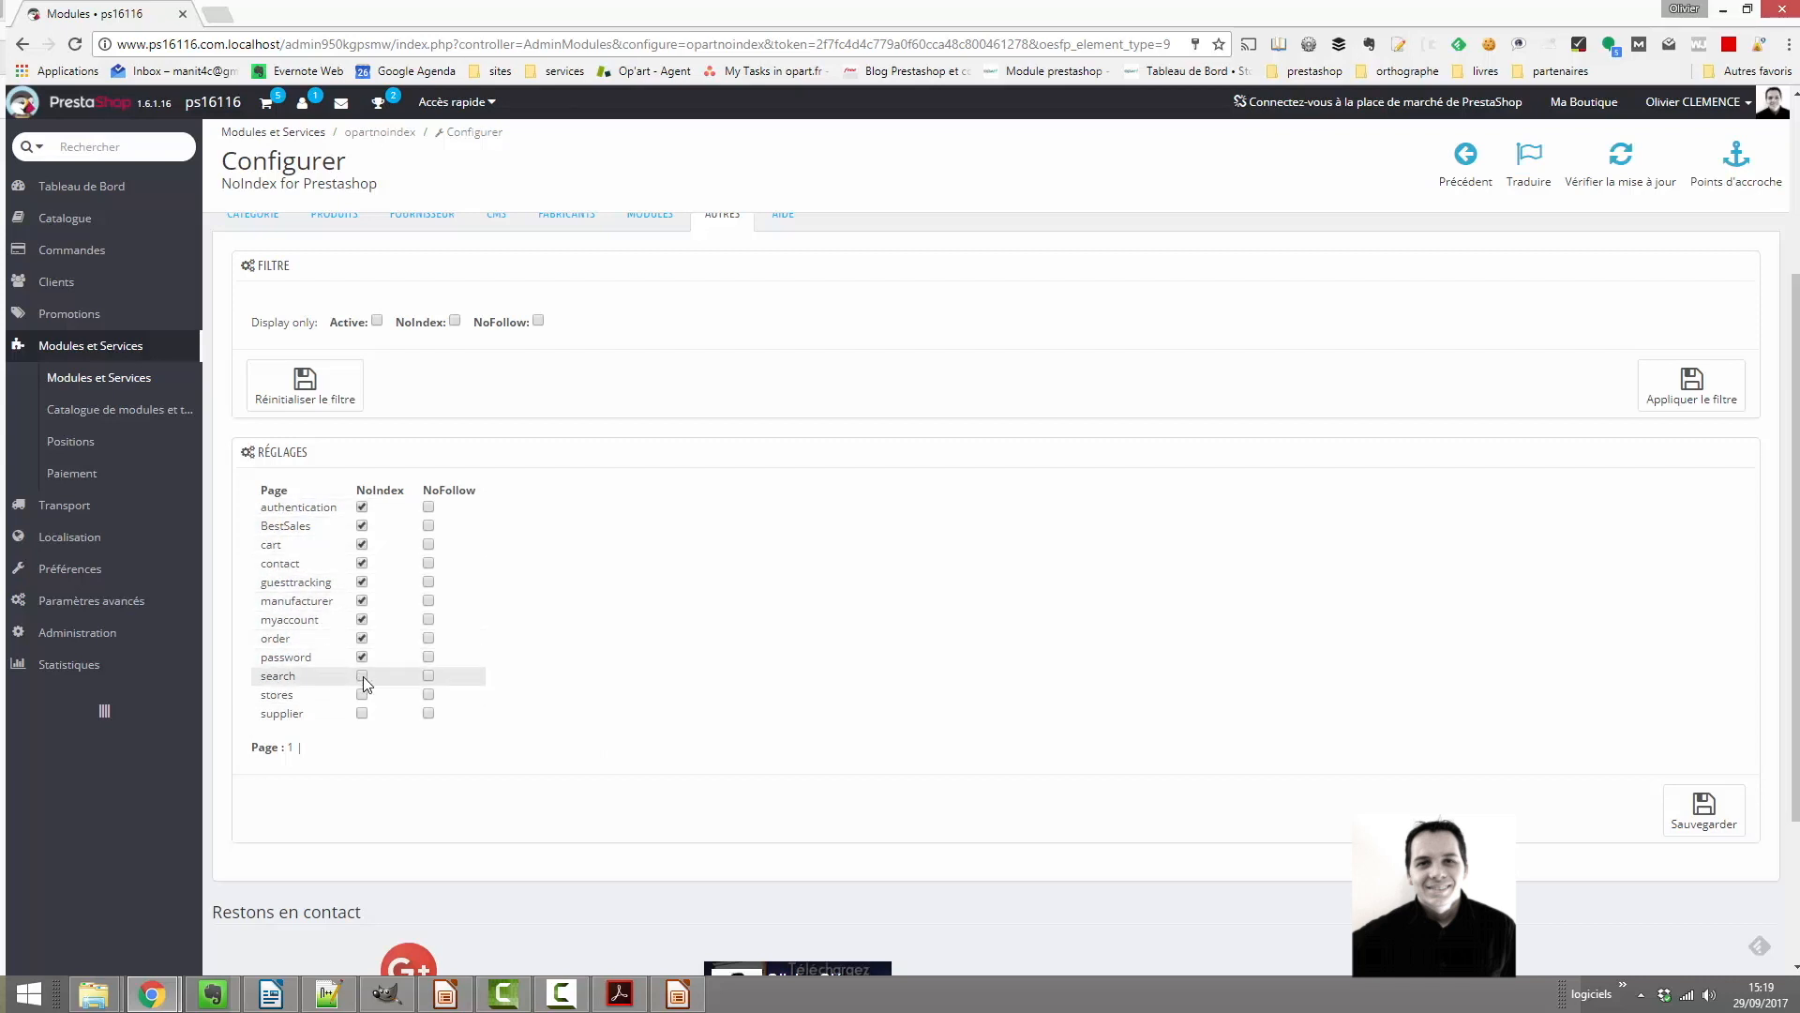
click(362, 675)
click(362, 693)
click(362, 713)
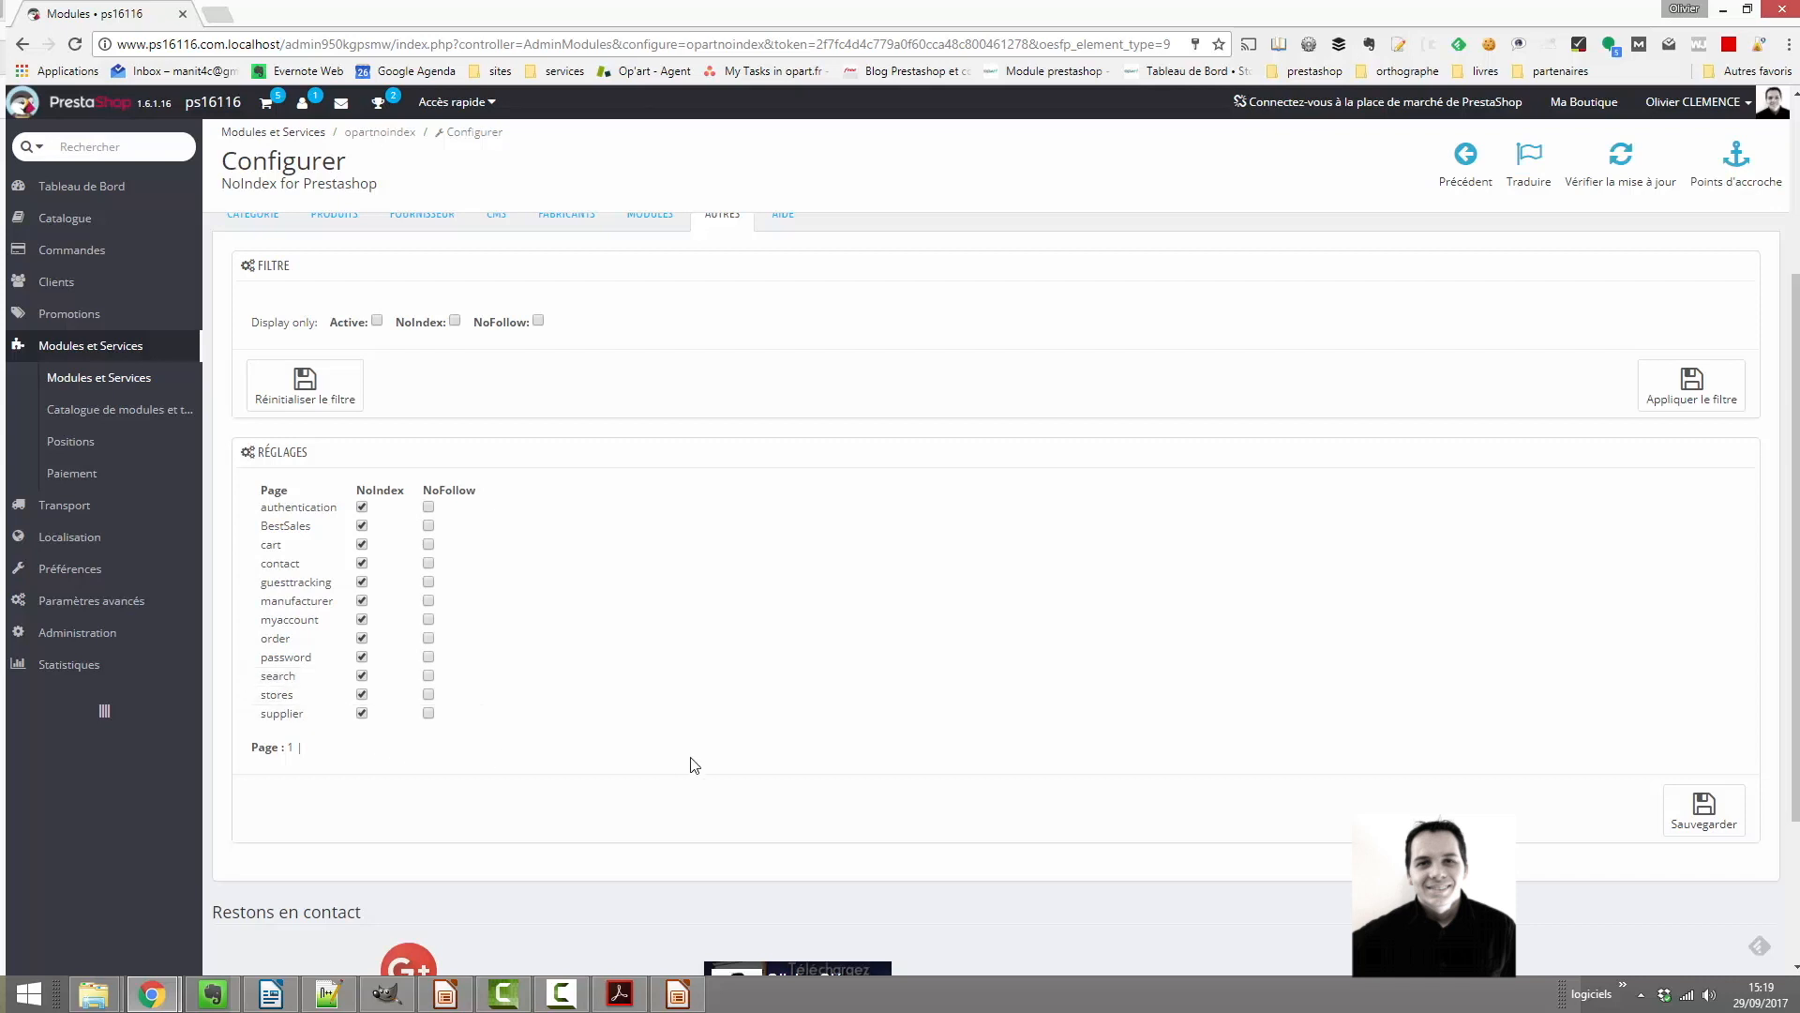
scroll(657, 799, up, 1)
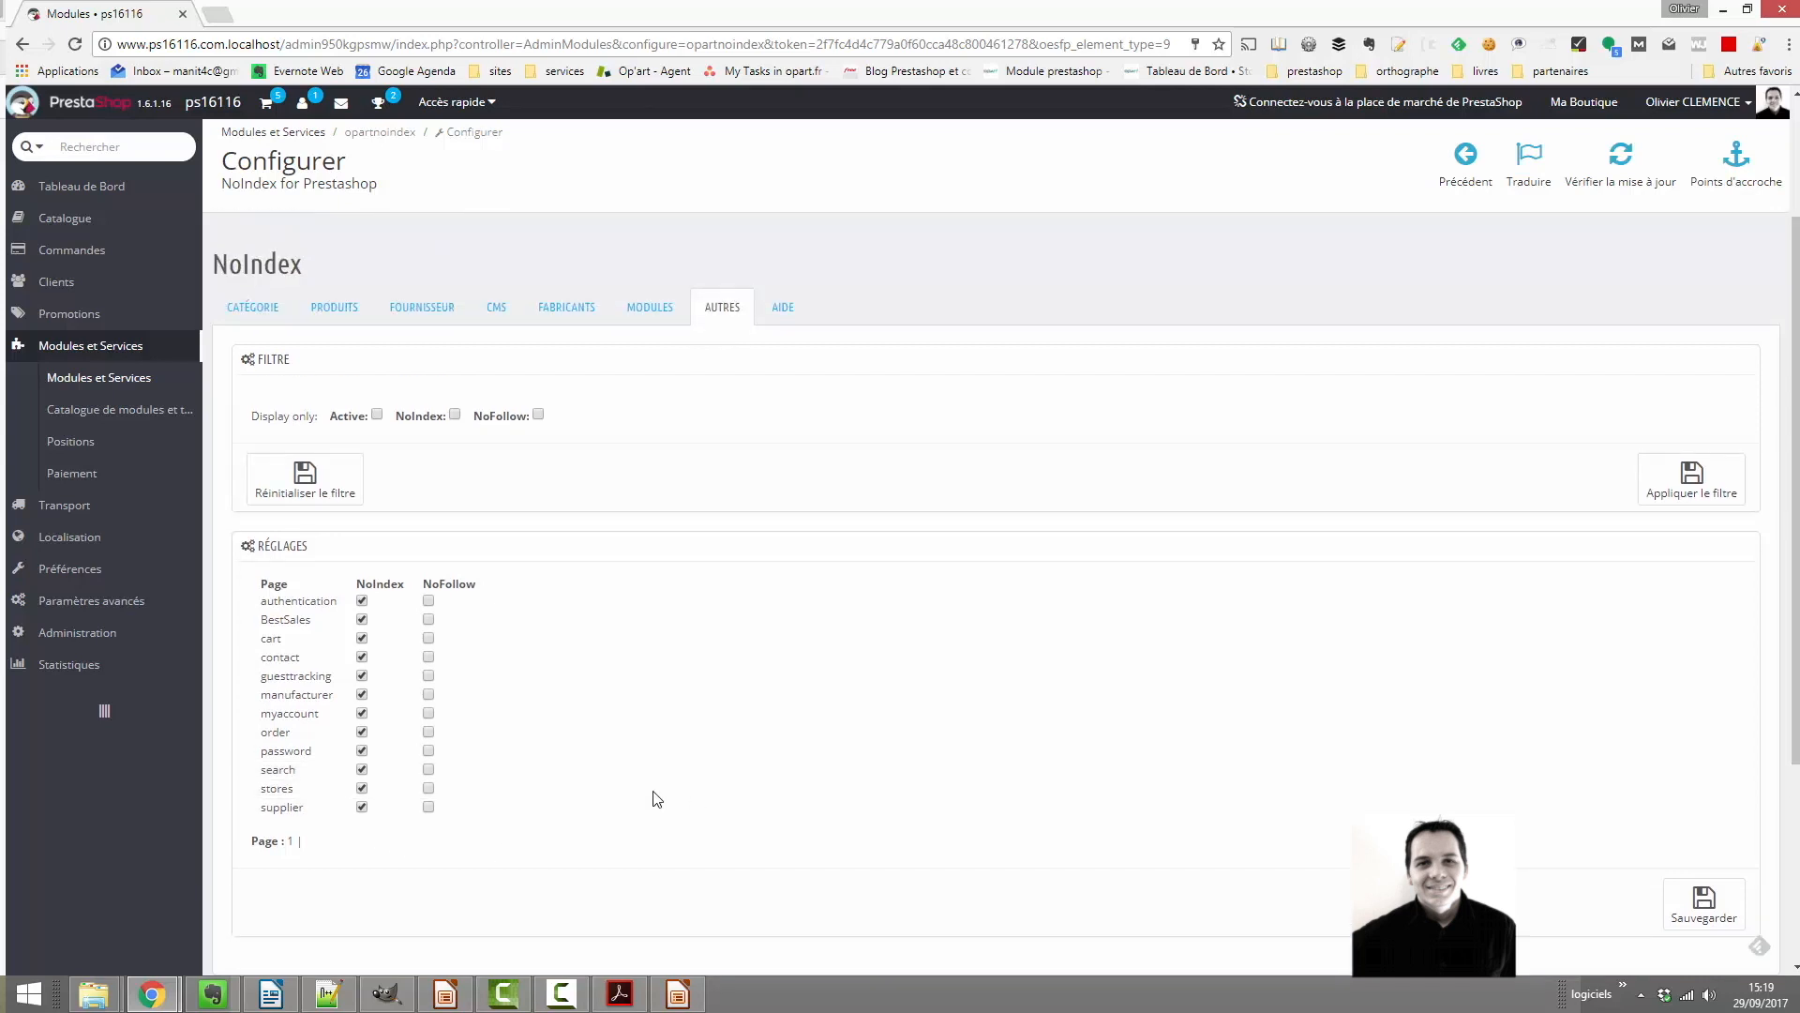